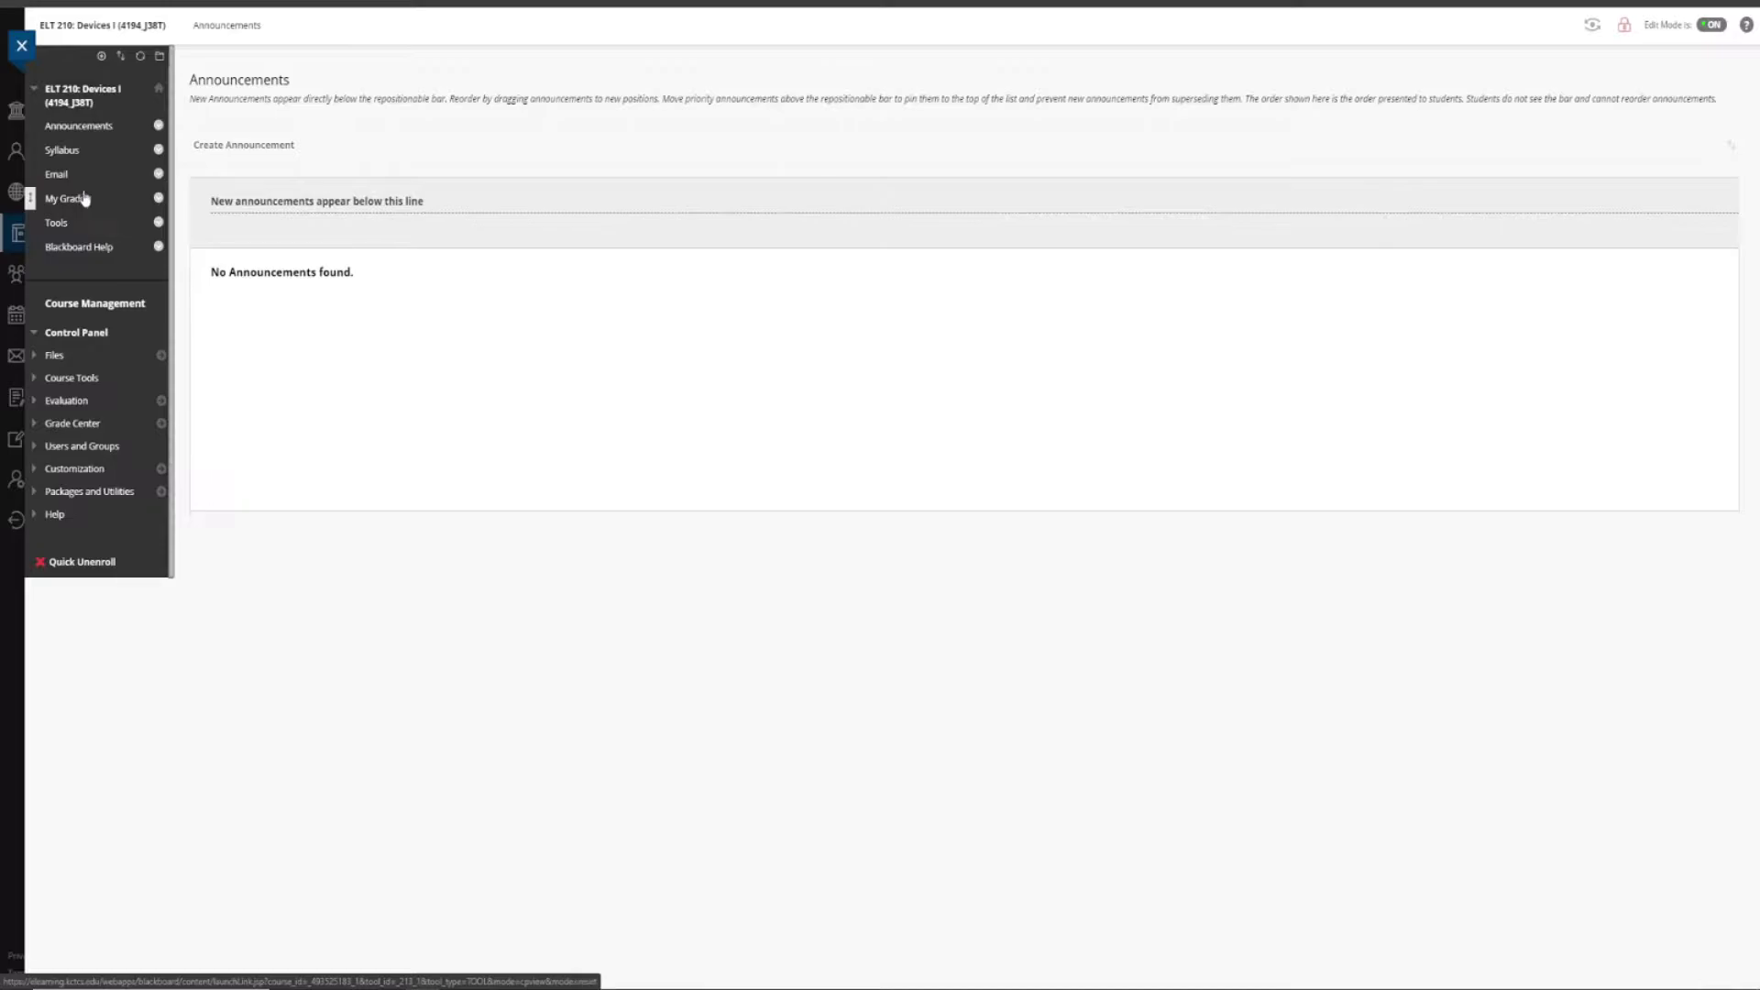
- Start a package import into the ELT 210 course and attach sample-public-sandbox-course-export.imscc from the Demo folder
click(60, 496)
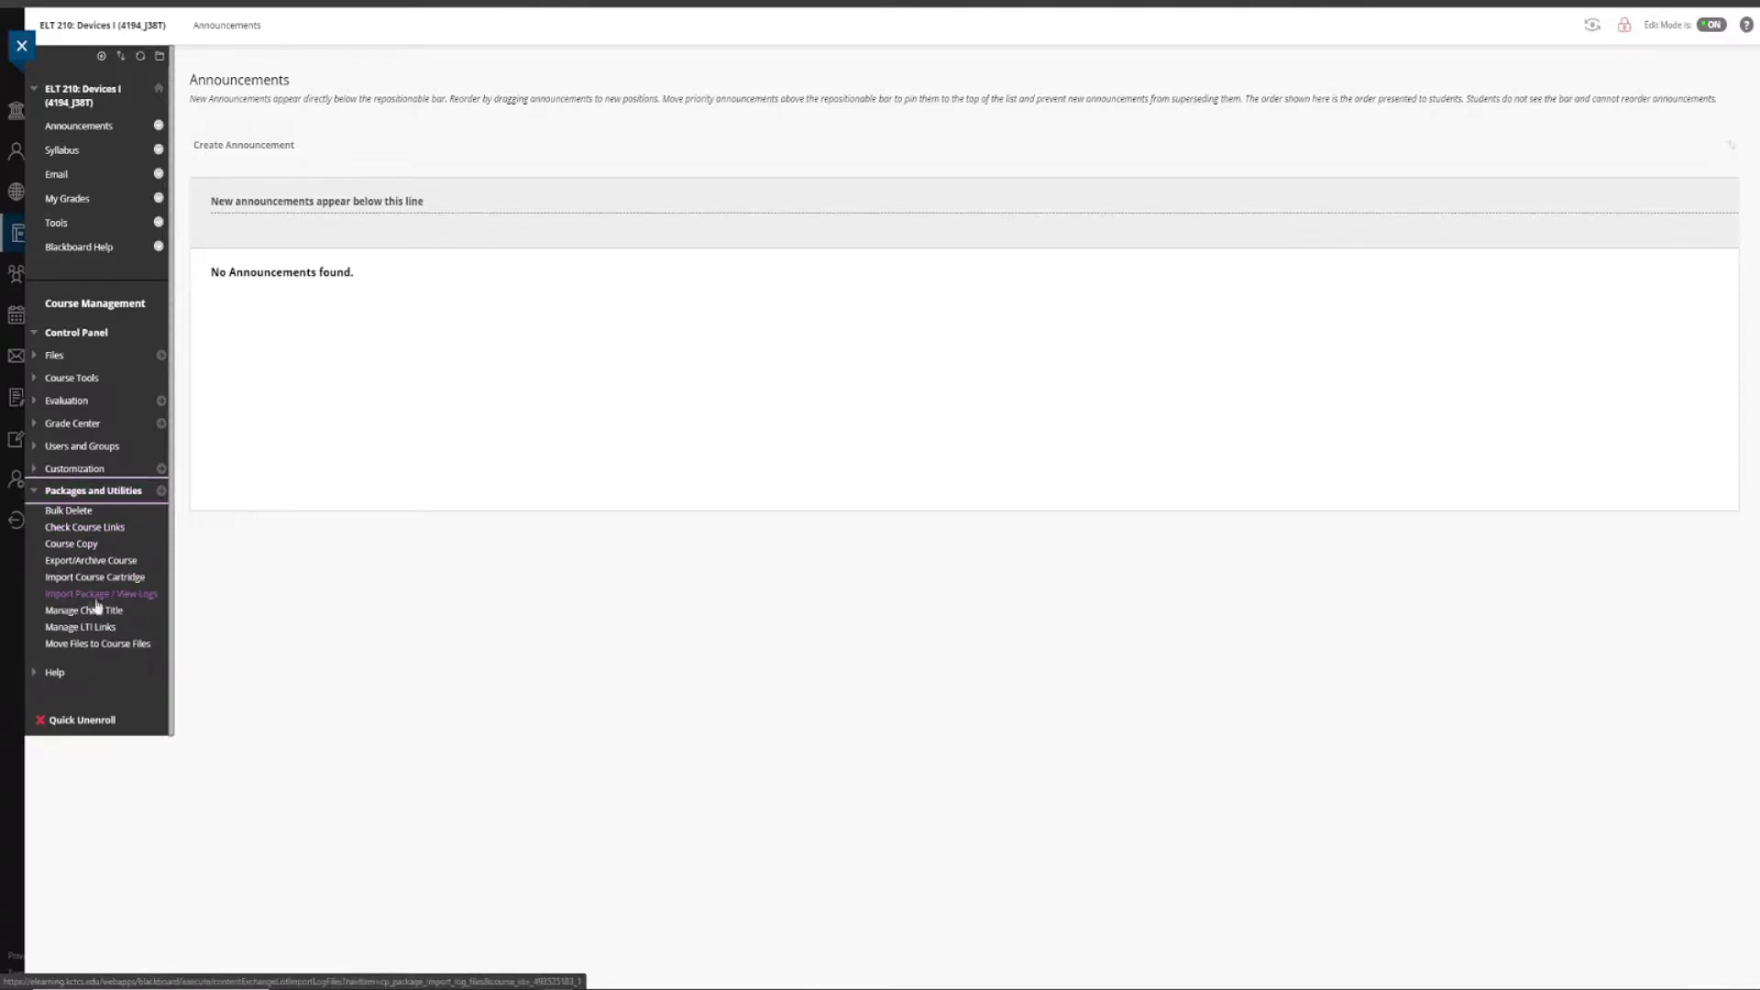
click(102, 596)
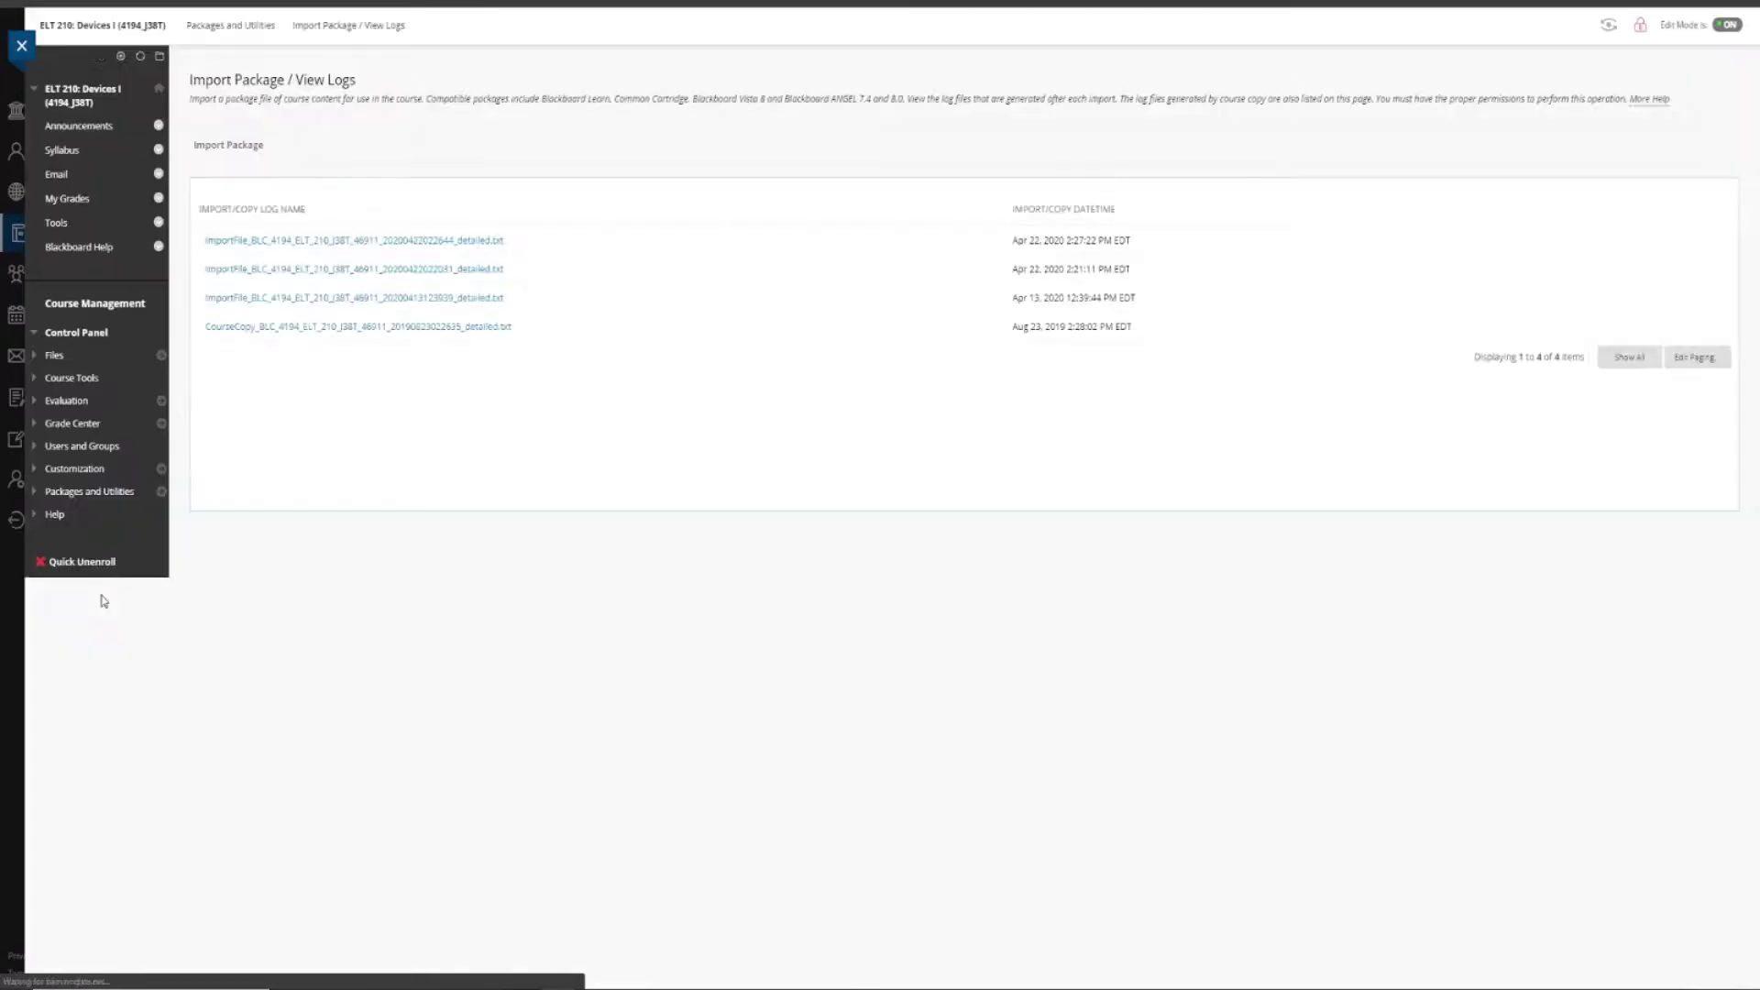
click(230, 146)
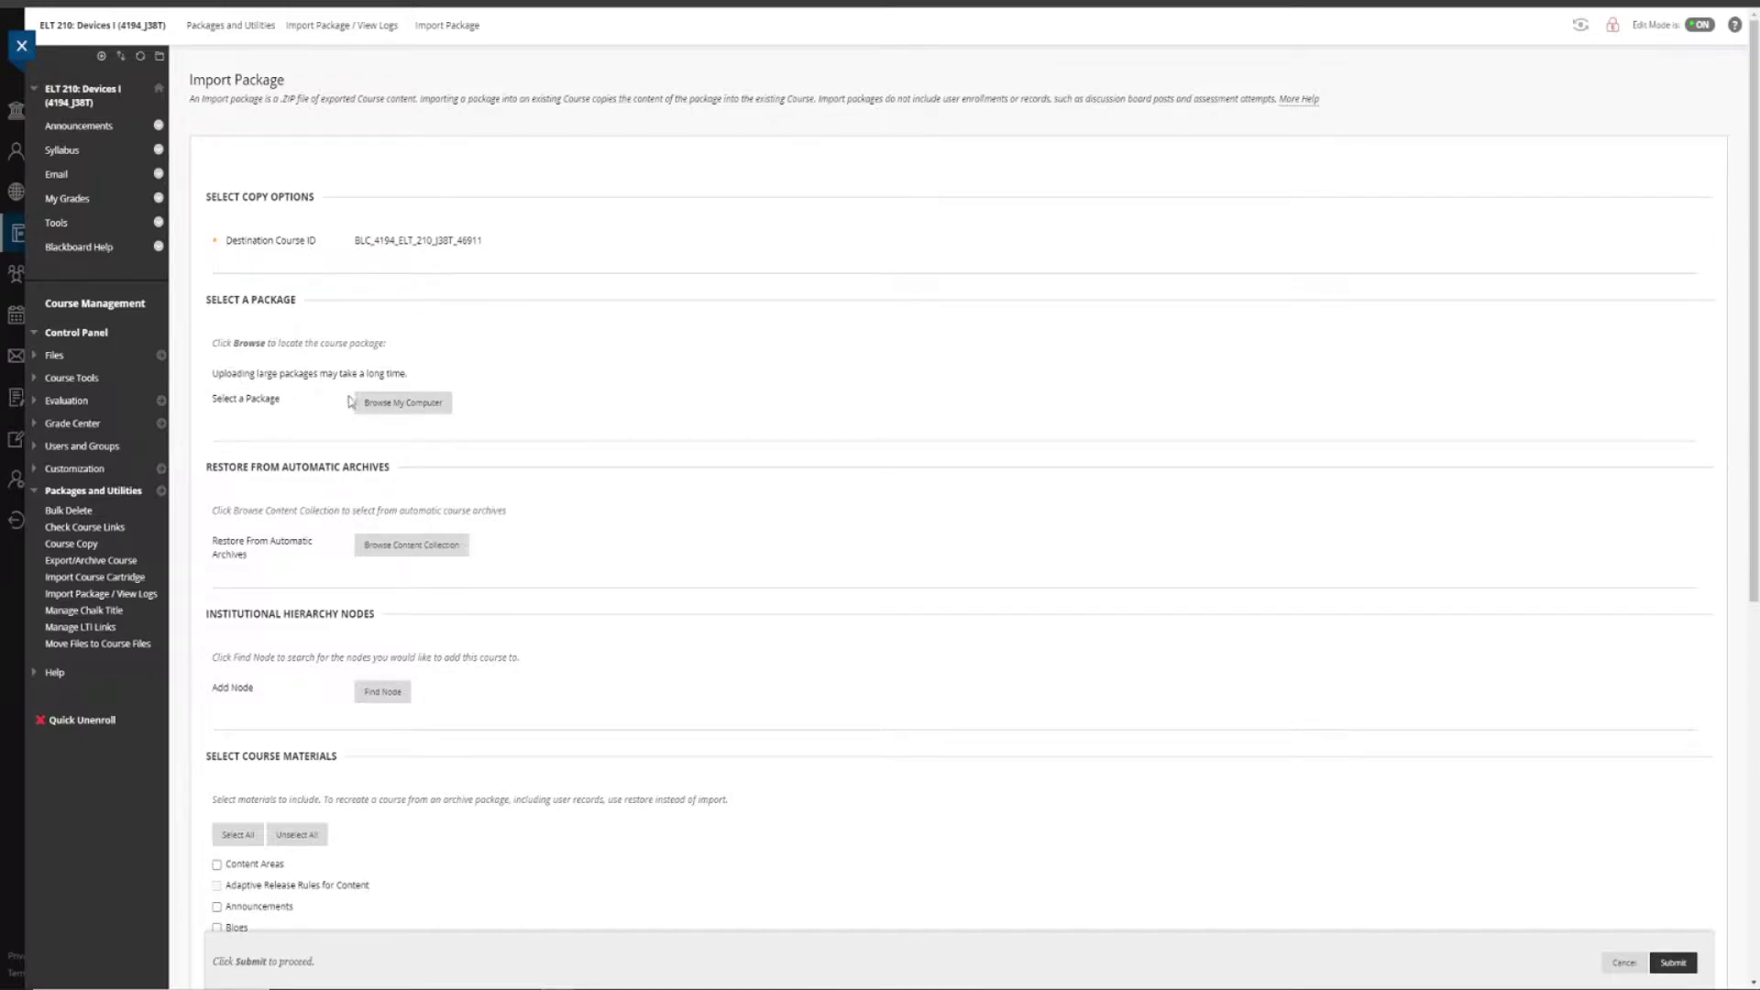
click(386, 406)
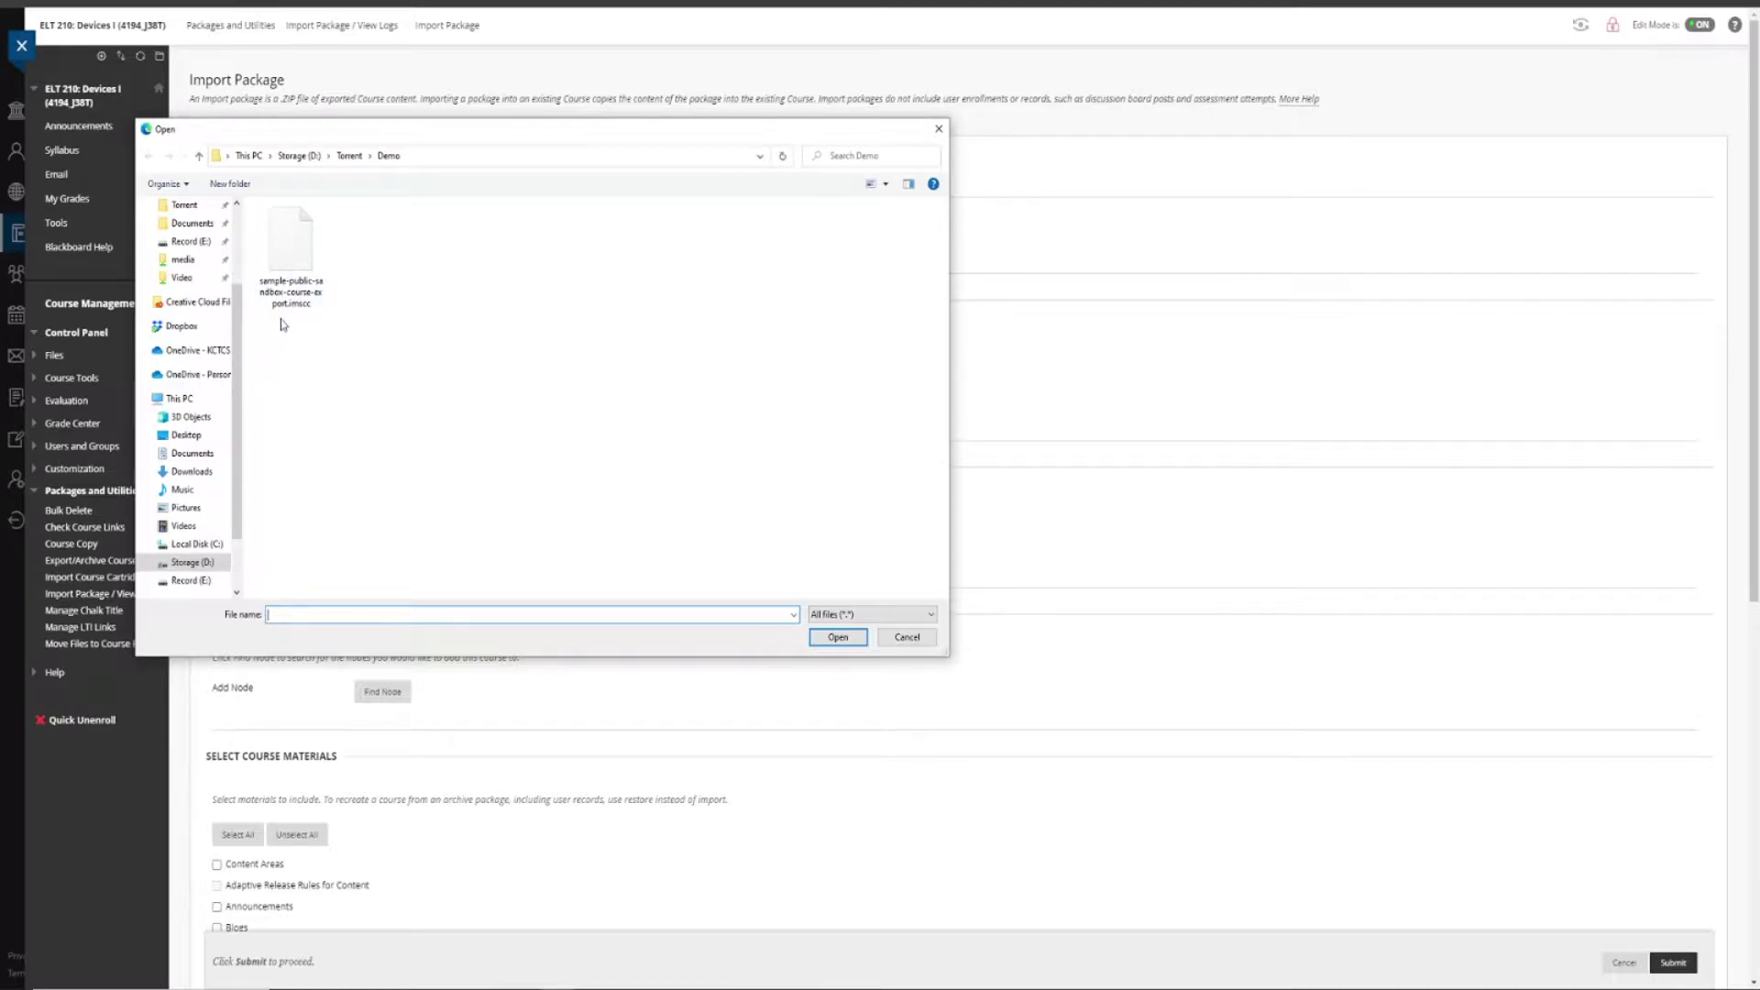
click(289, 253)
click(838, 637)
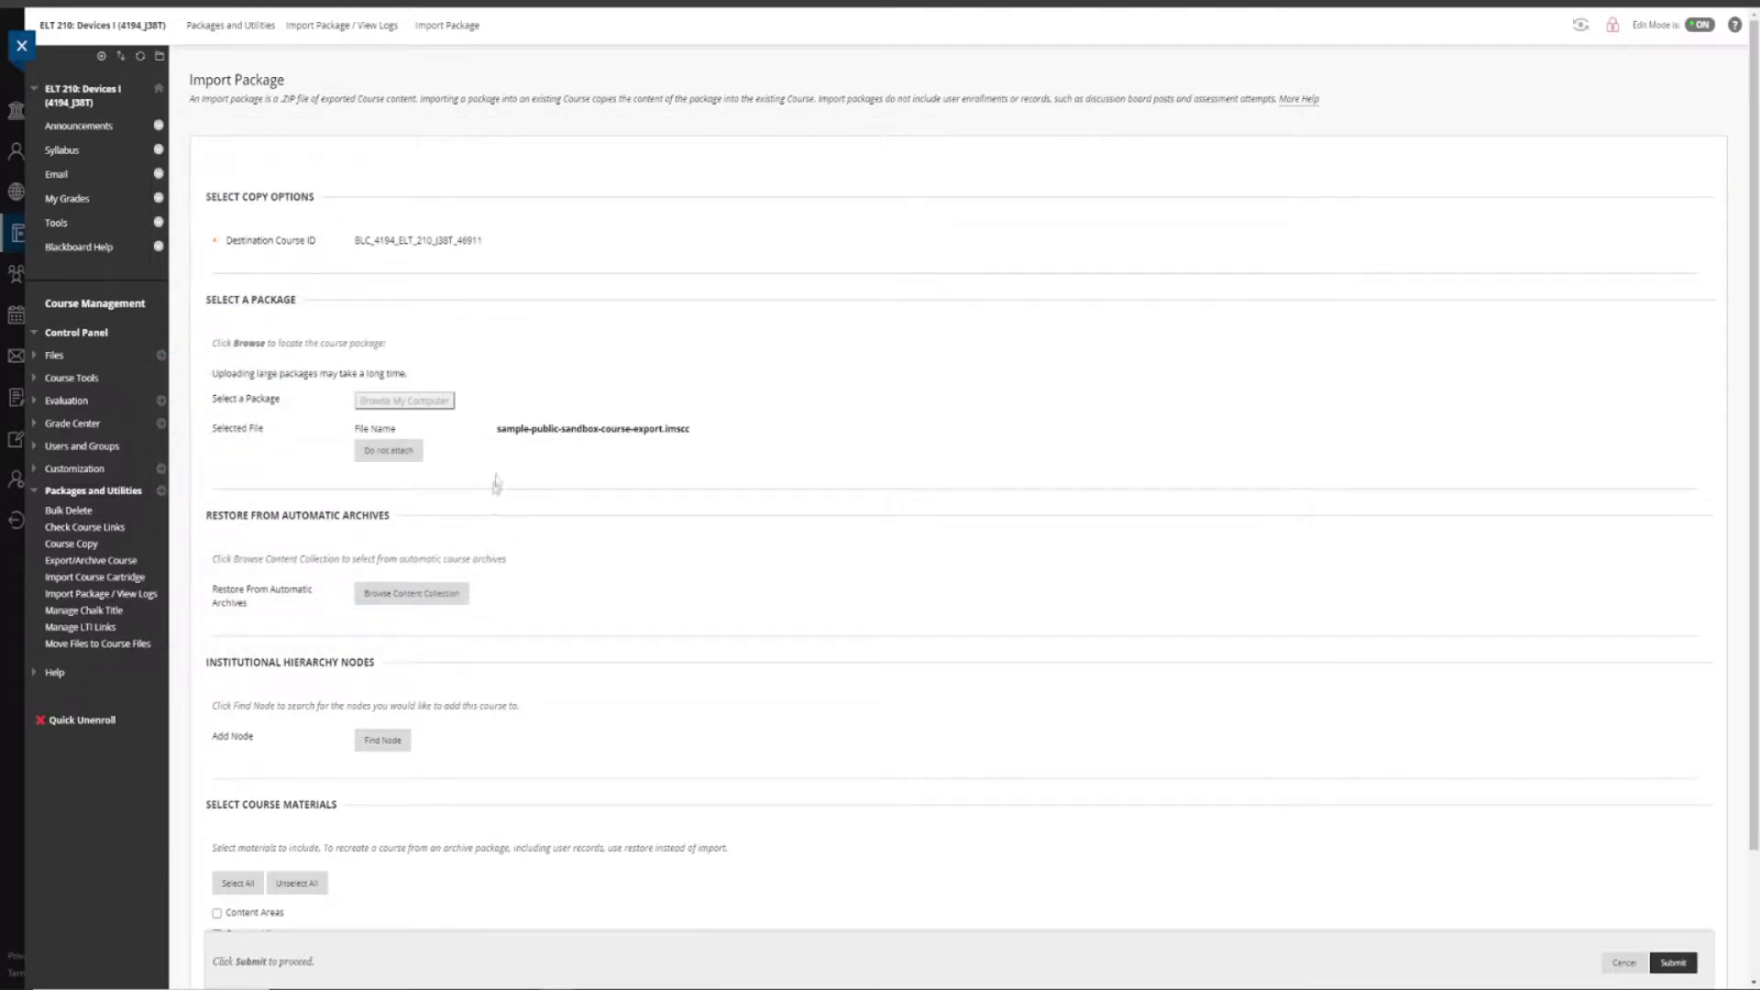
- Include all course materials in the package import and submit it
scroll(498, 479, down, 2)
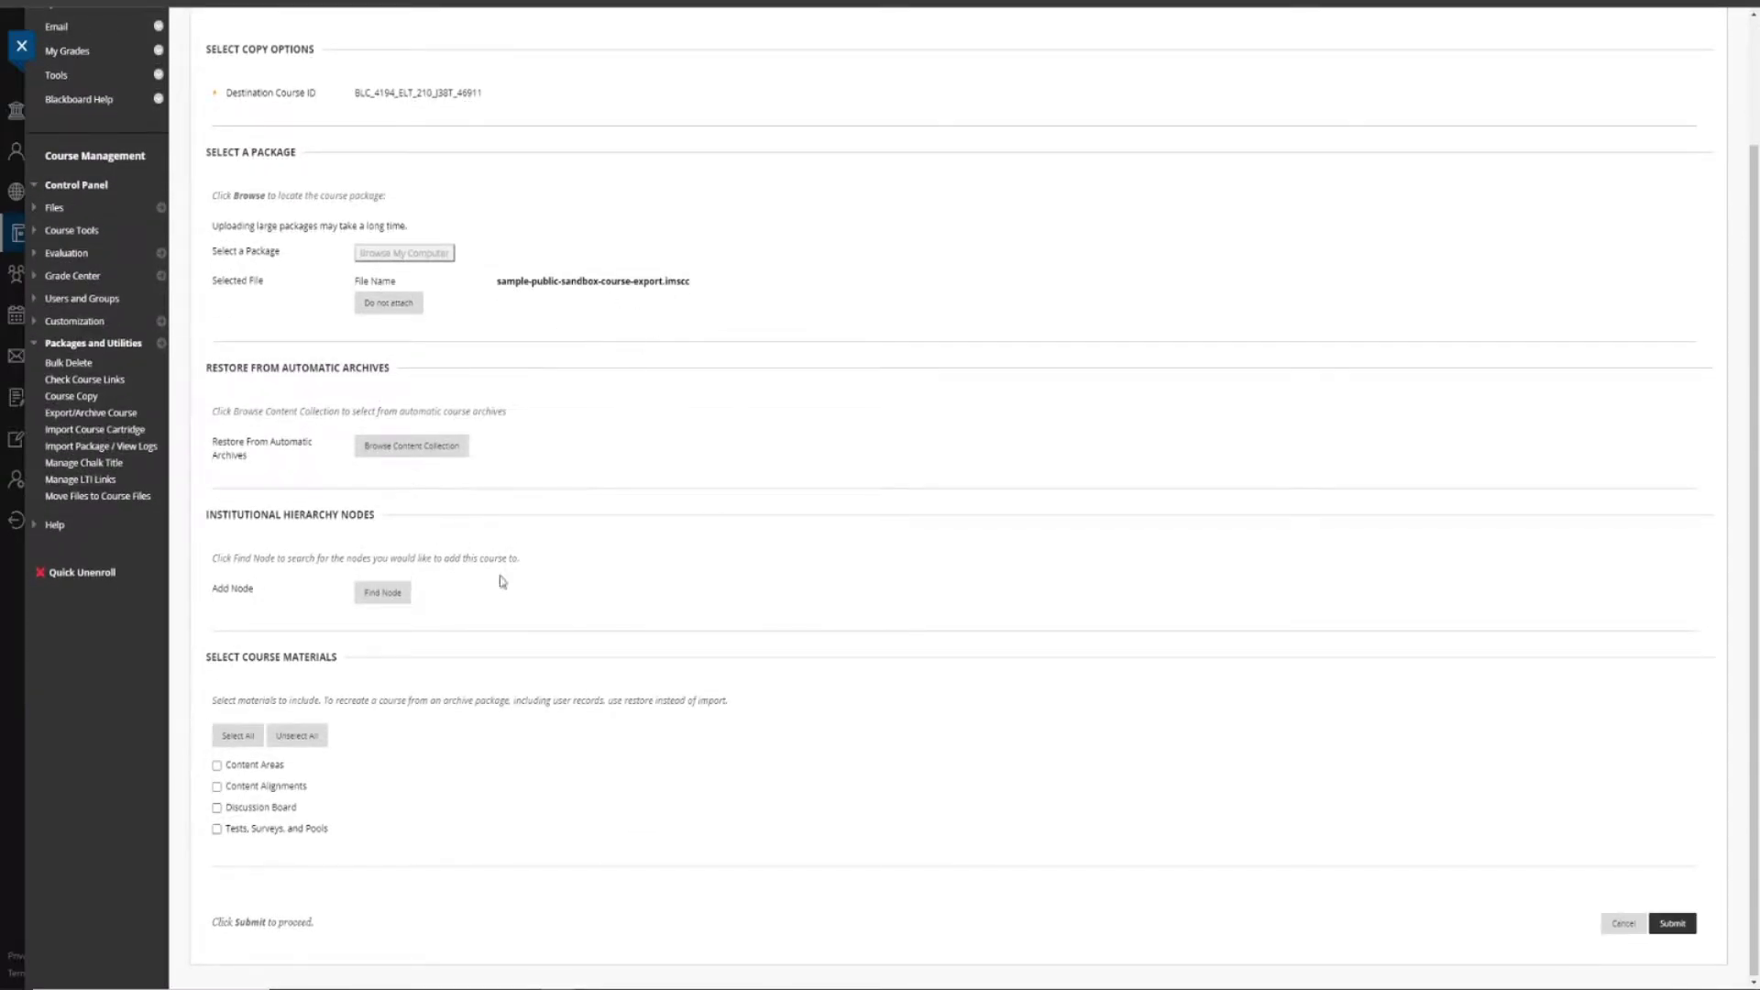
click(236, 735)
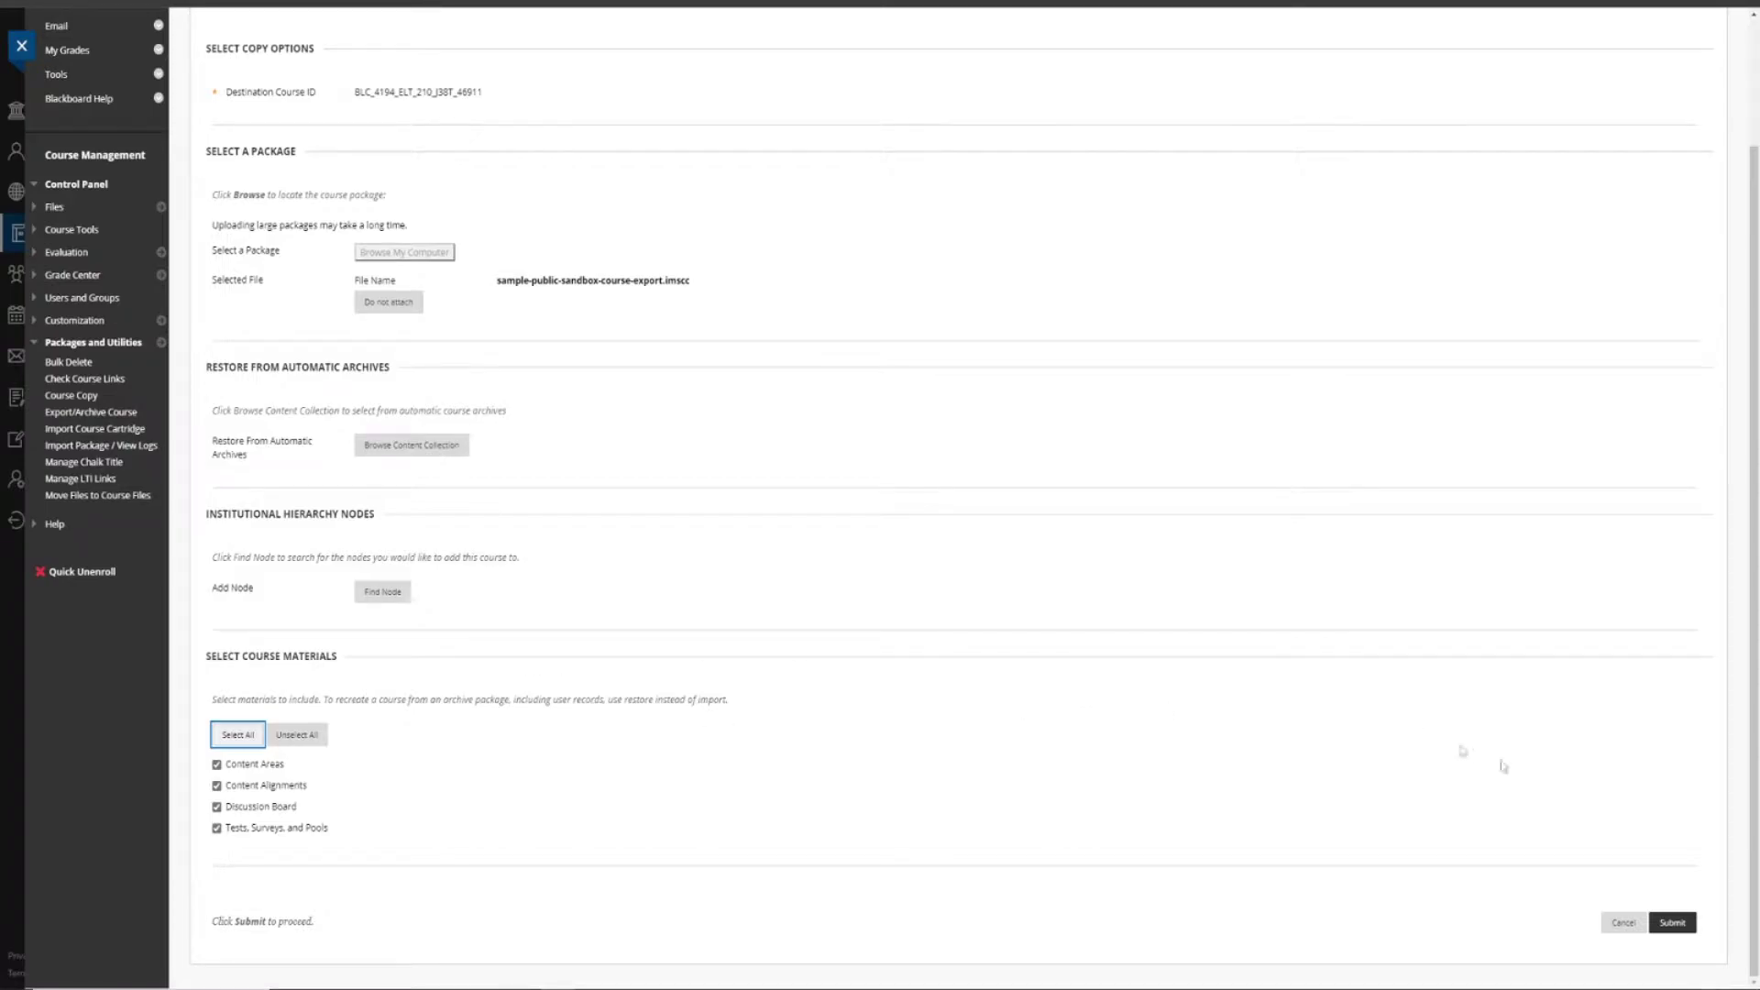
click(1676, 928)
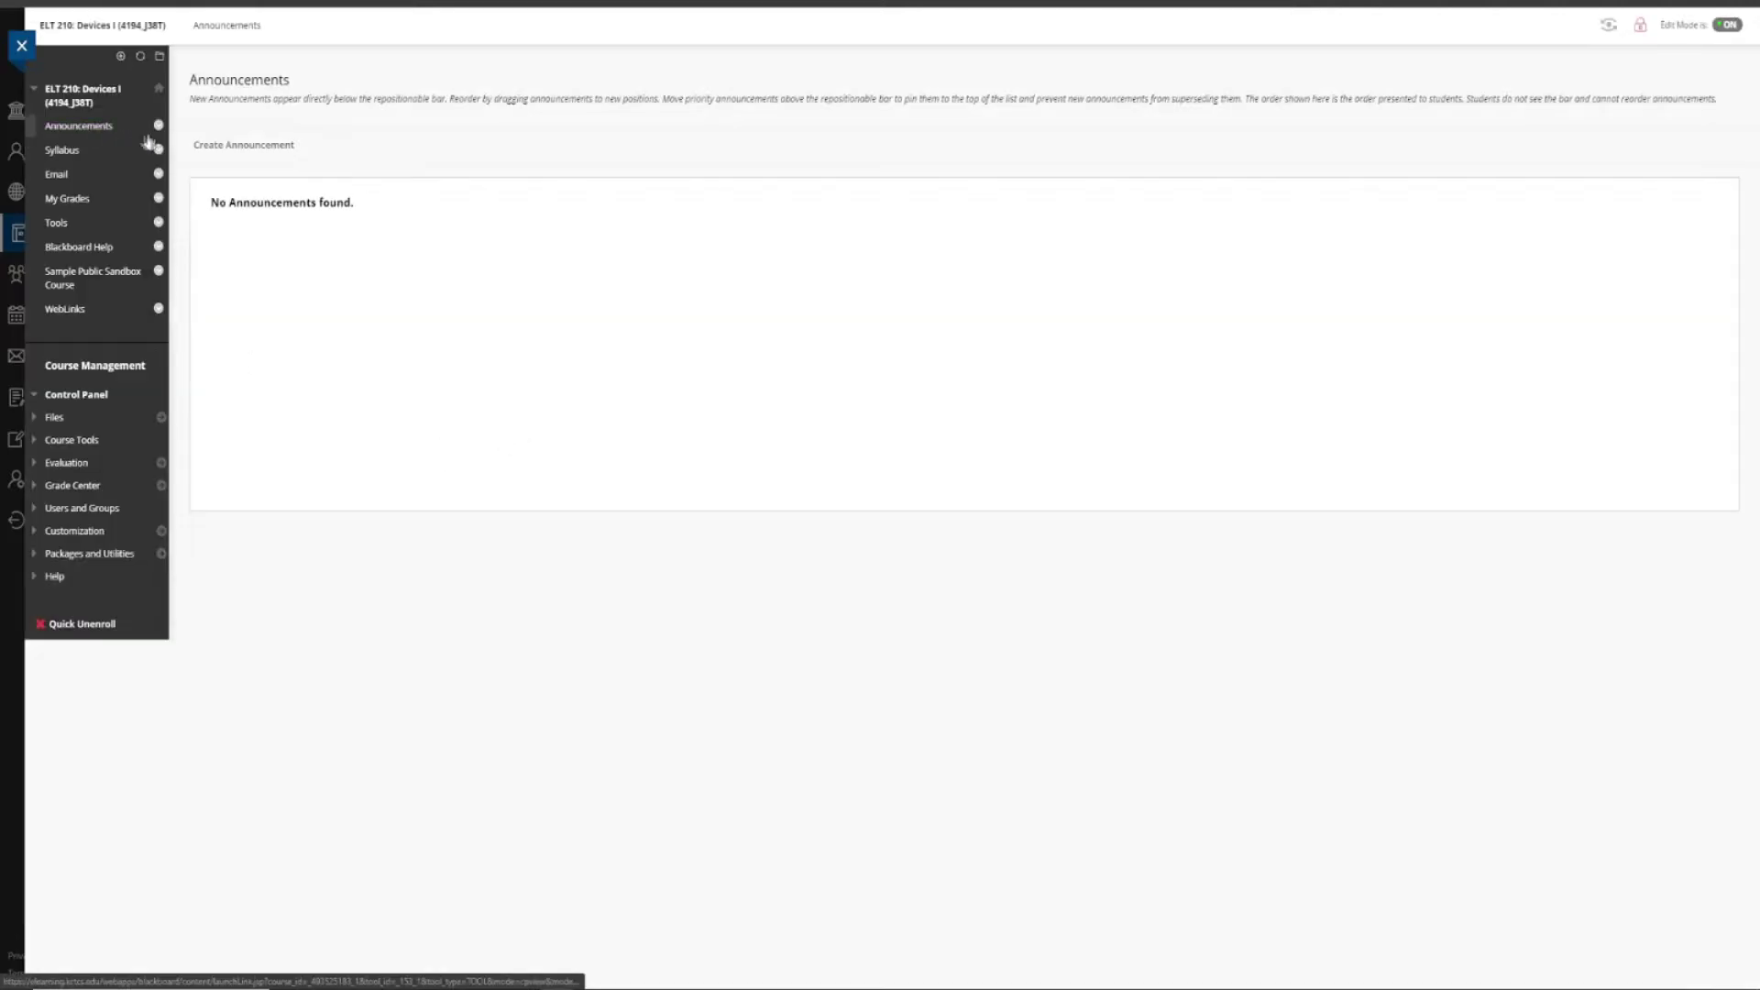
- Review the course's Syllabus, Sample Public Sandbox Course and WebLinks areas, including the Canvas orientation and quizzes folders
click(70, 150)
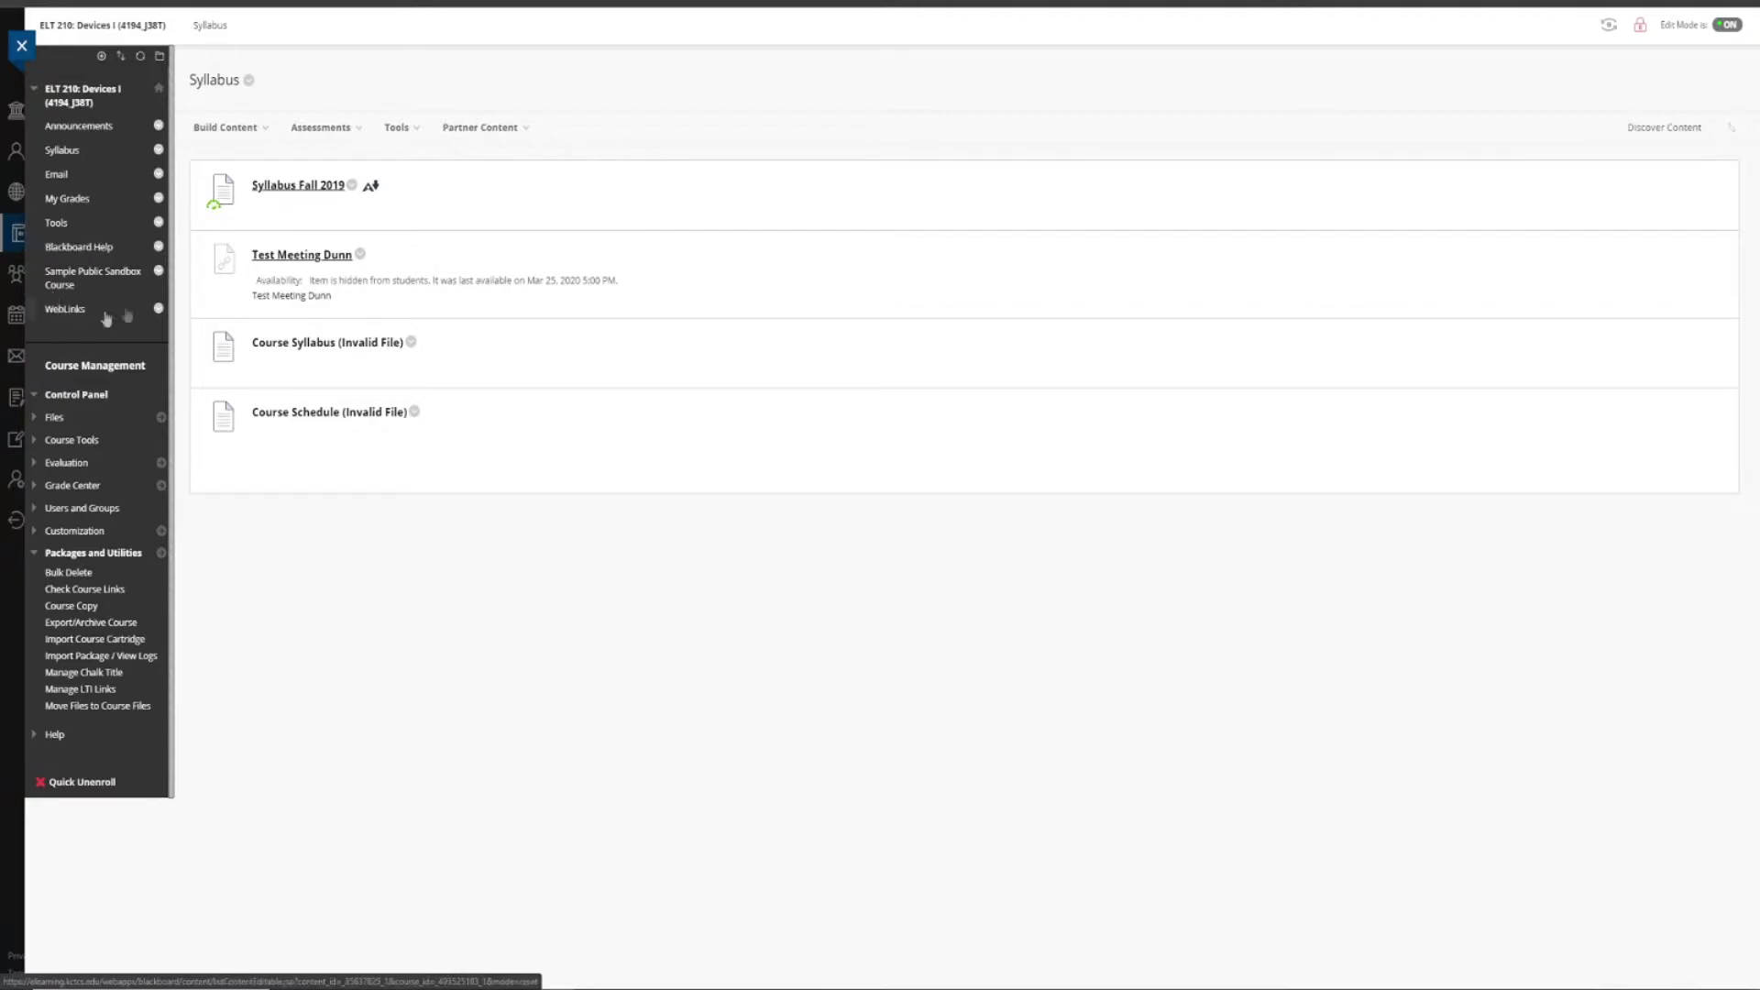
click(58, 277)
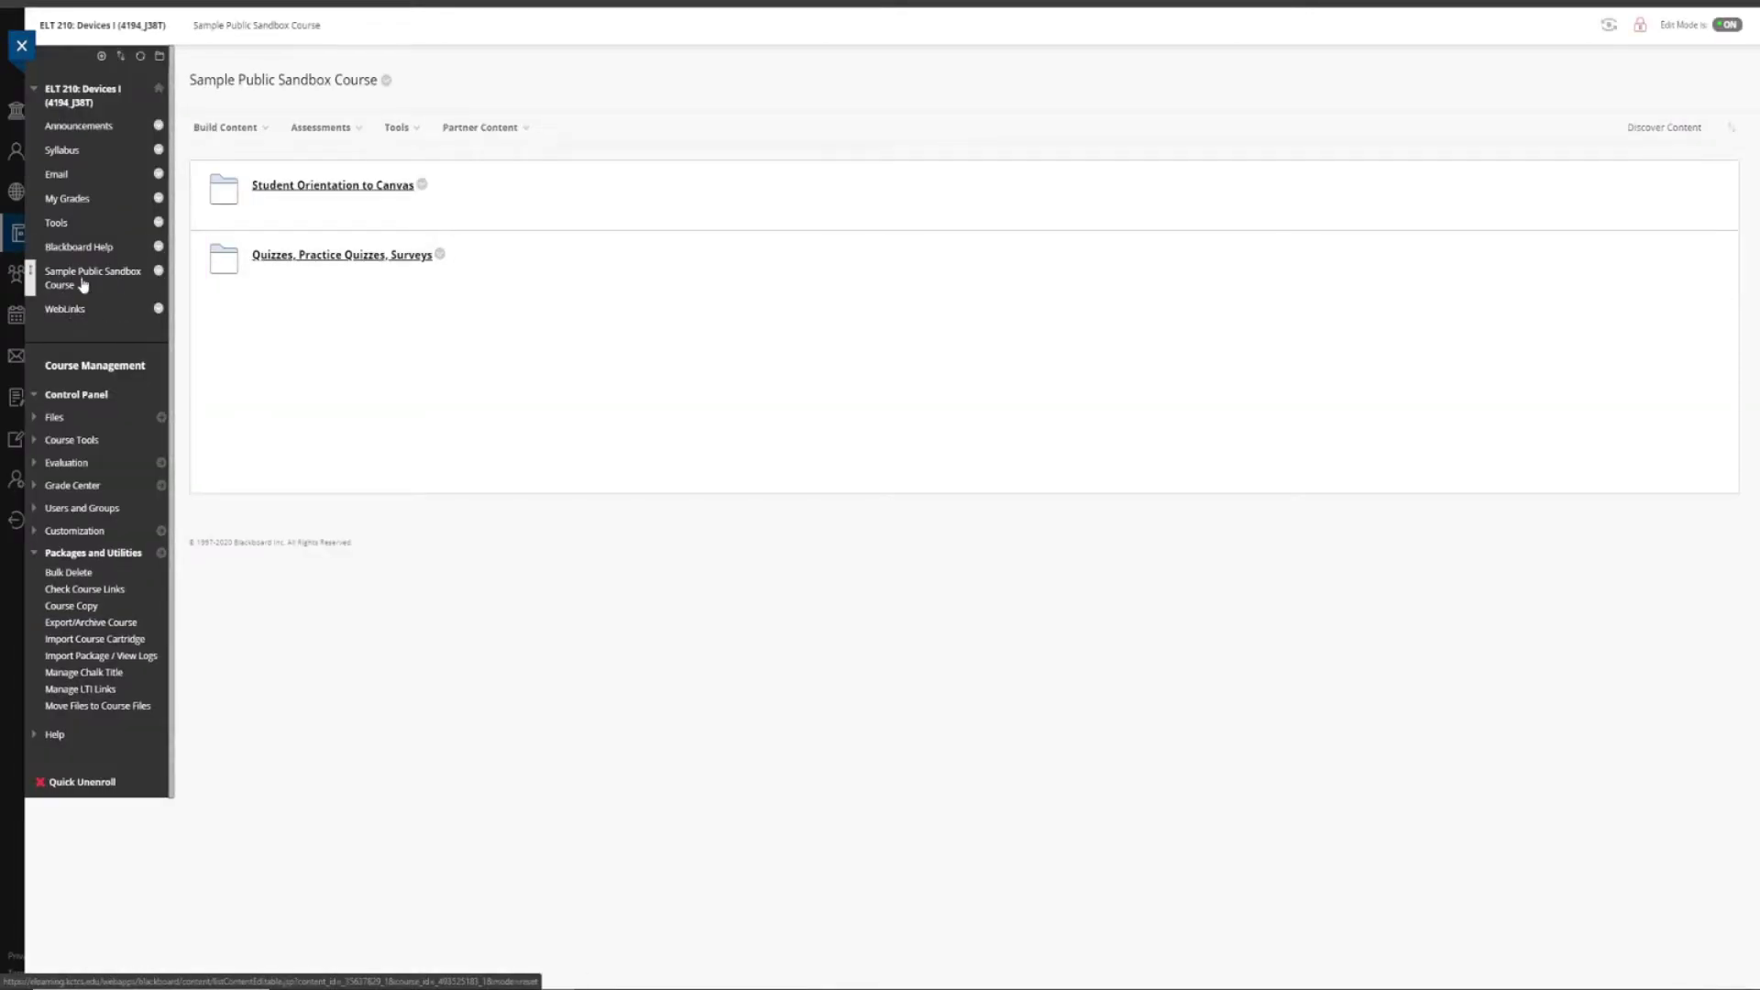
click(311, 186)
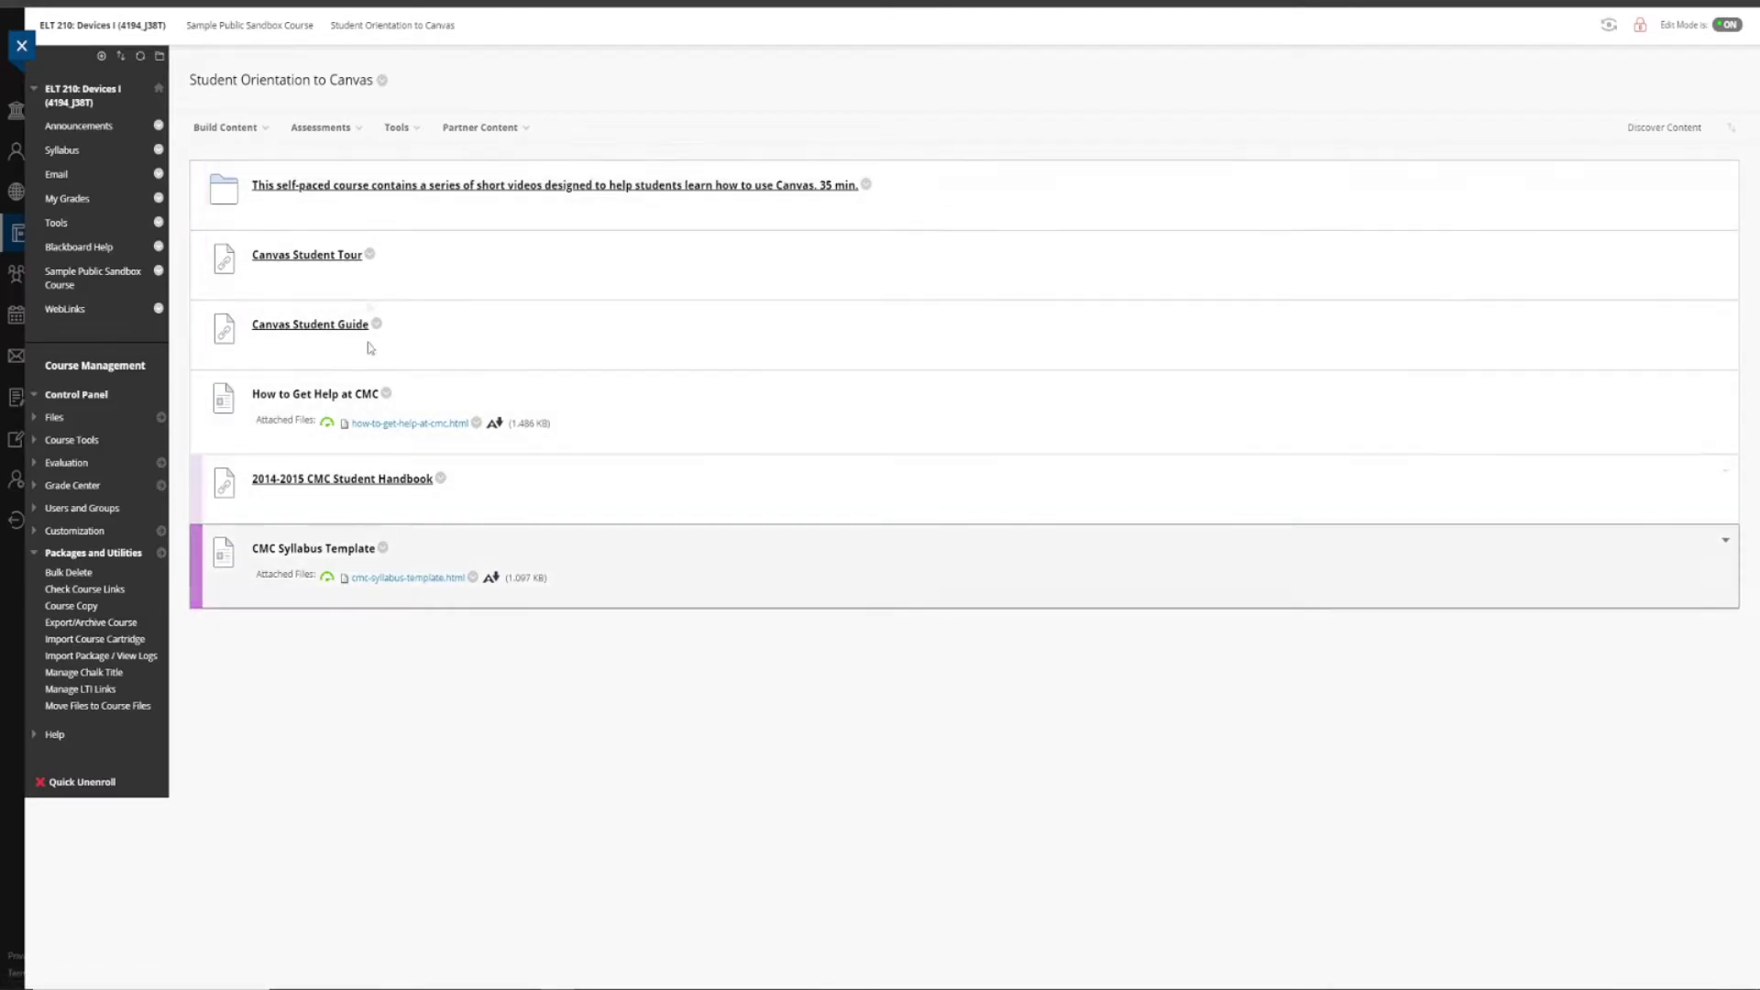
click(69, 311)
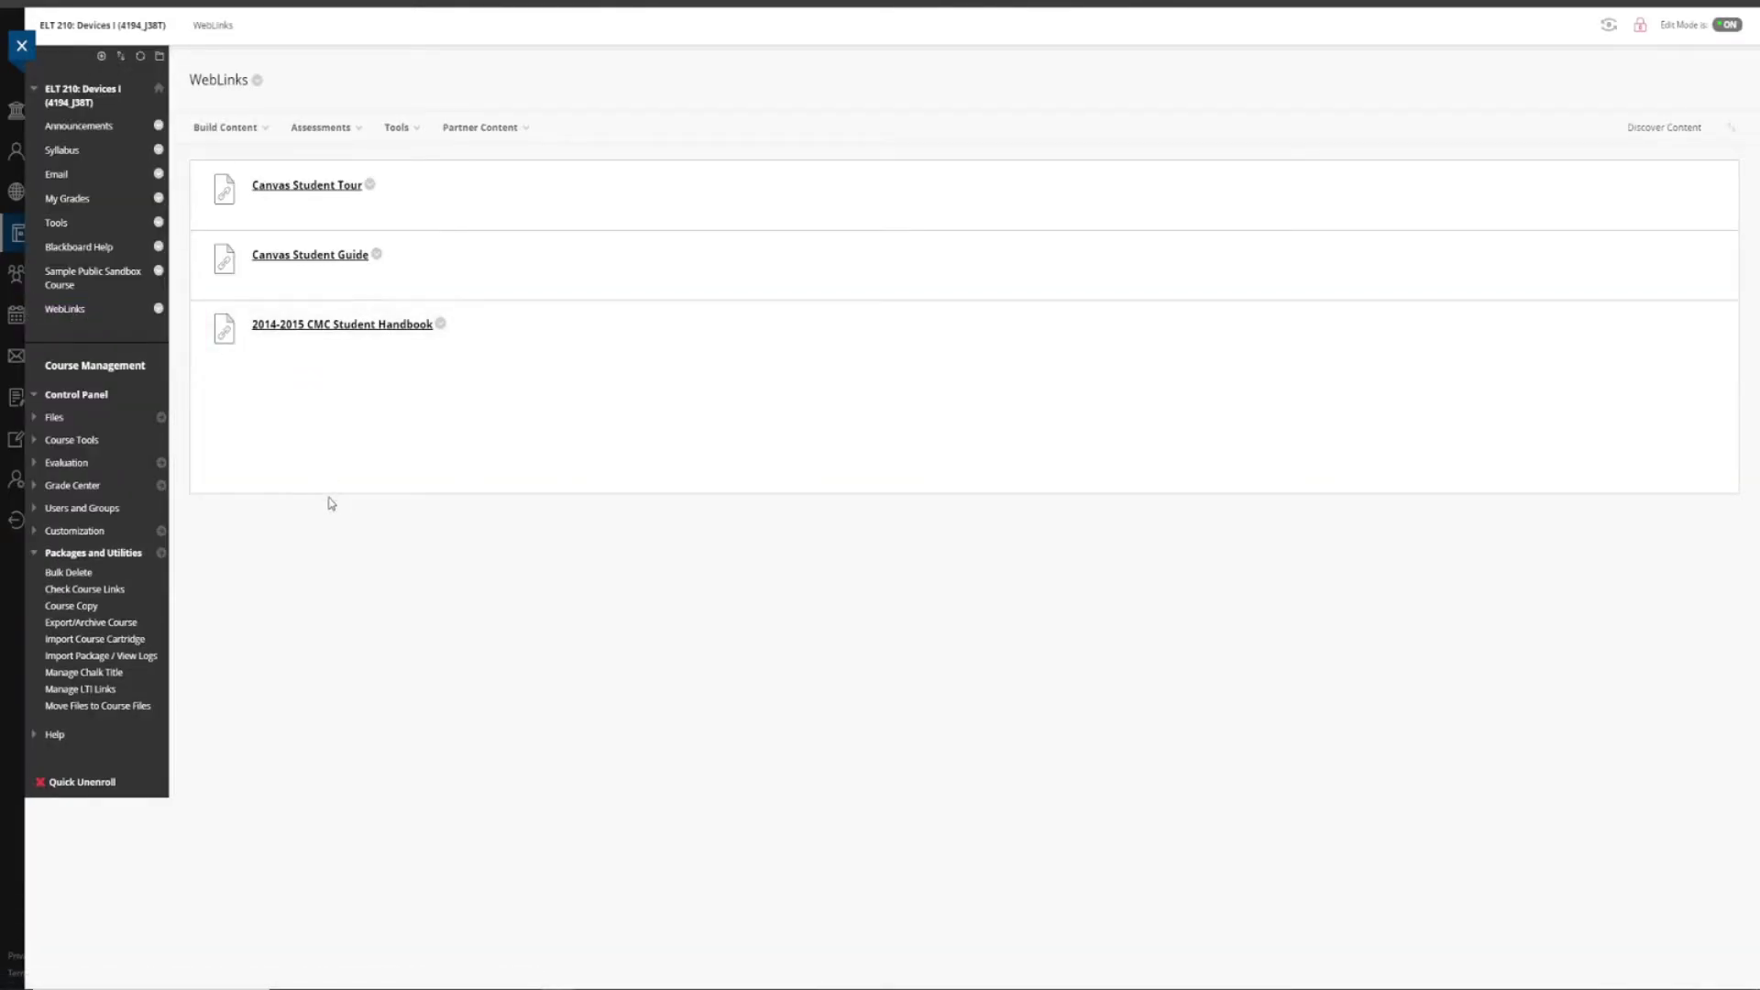
click(86, 286)
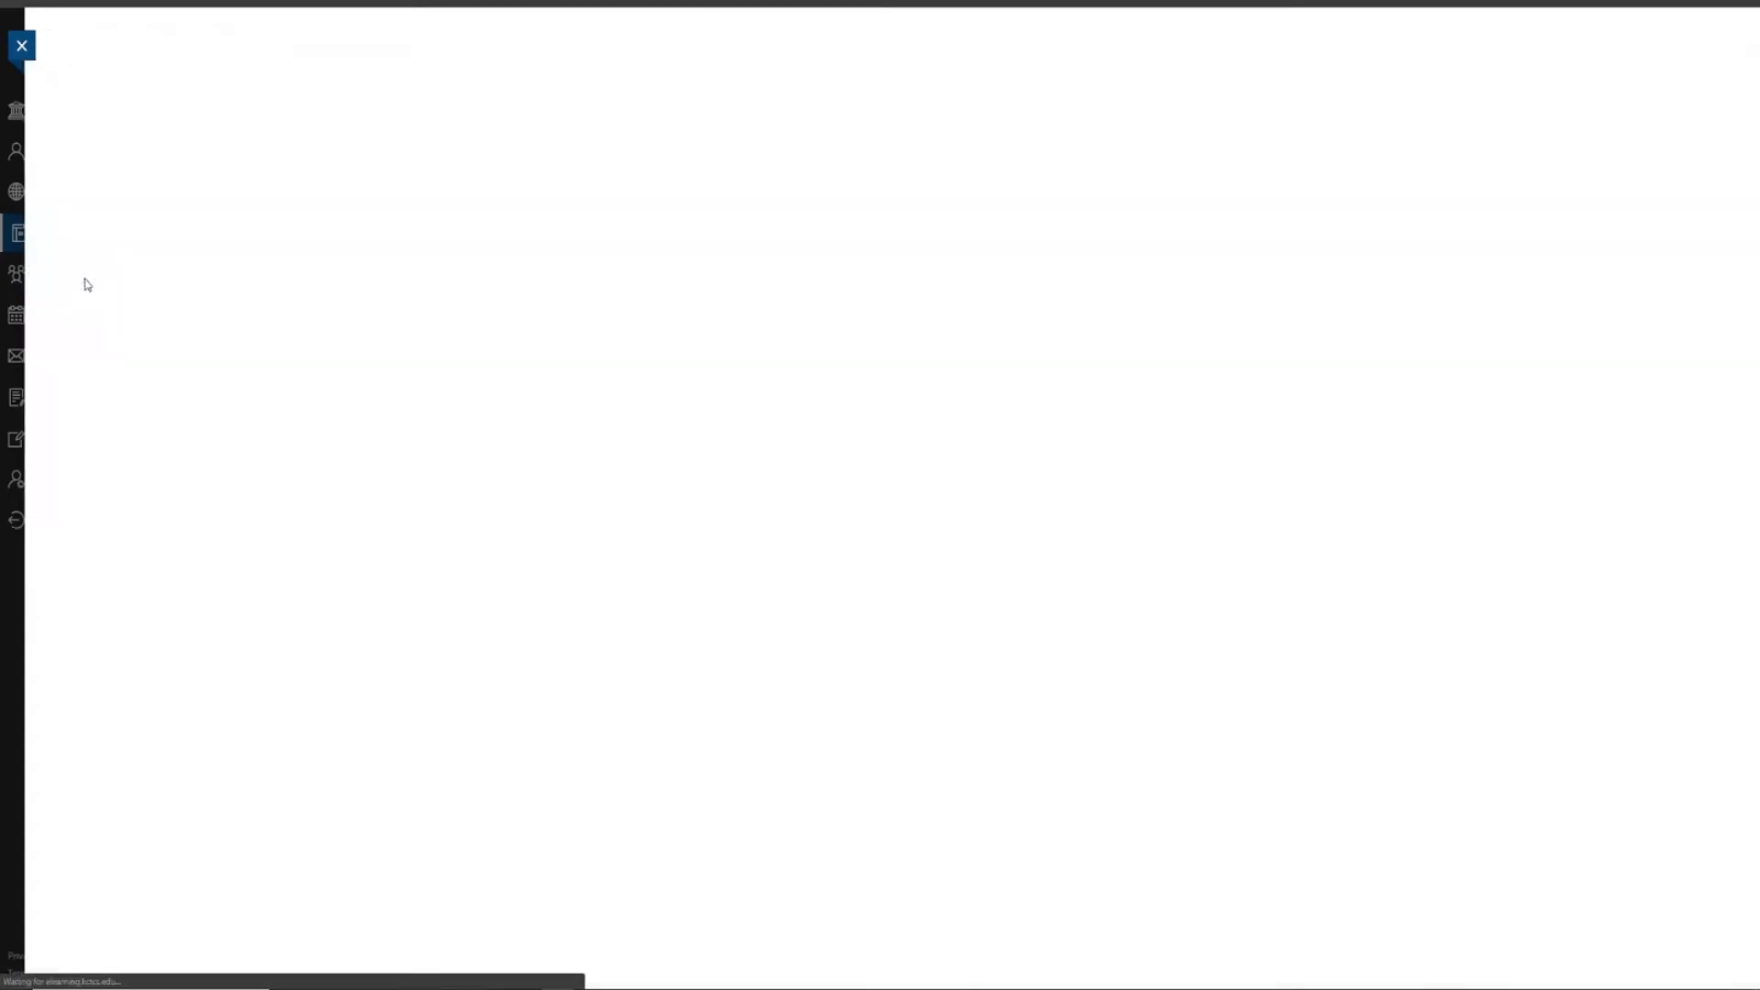
click(283, 261)
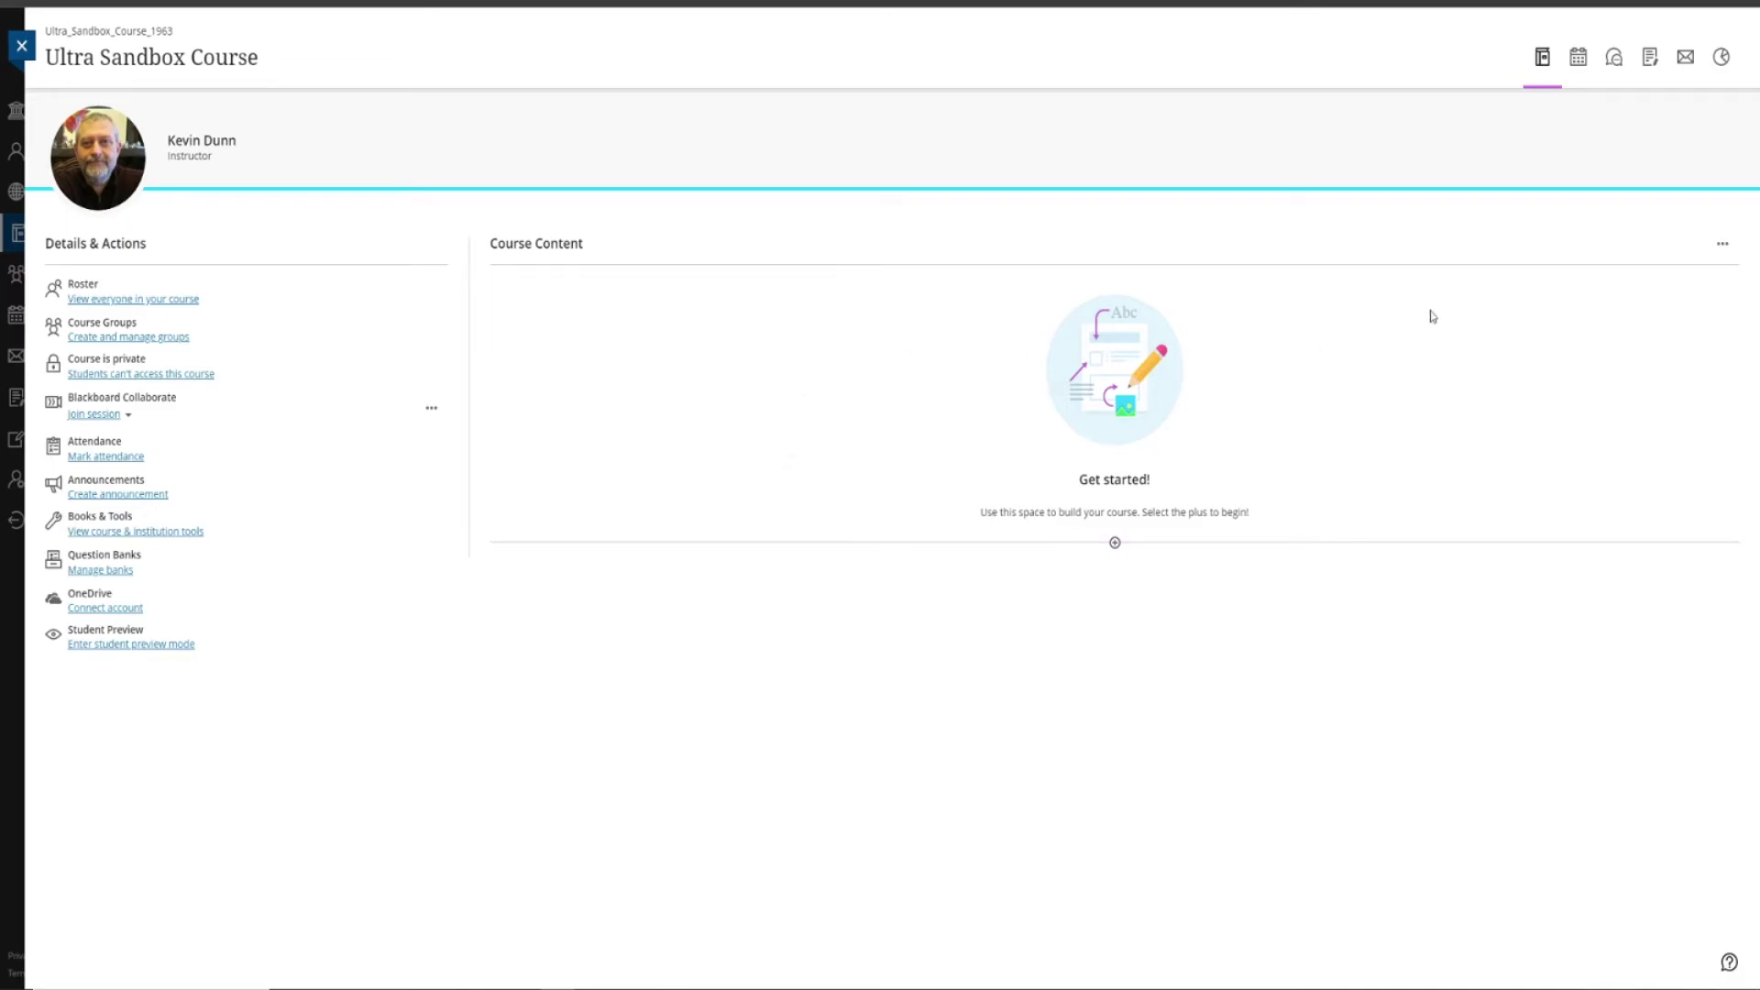
- Import sample-public-sandbox-course-export.imscc as course content into the Ultra Sandbox Course and refresh the page
click(1721, 245)
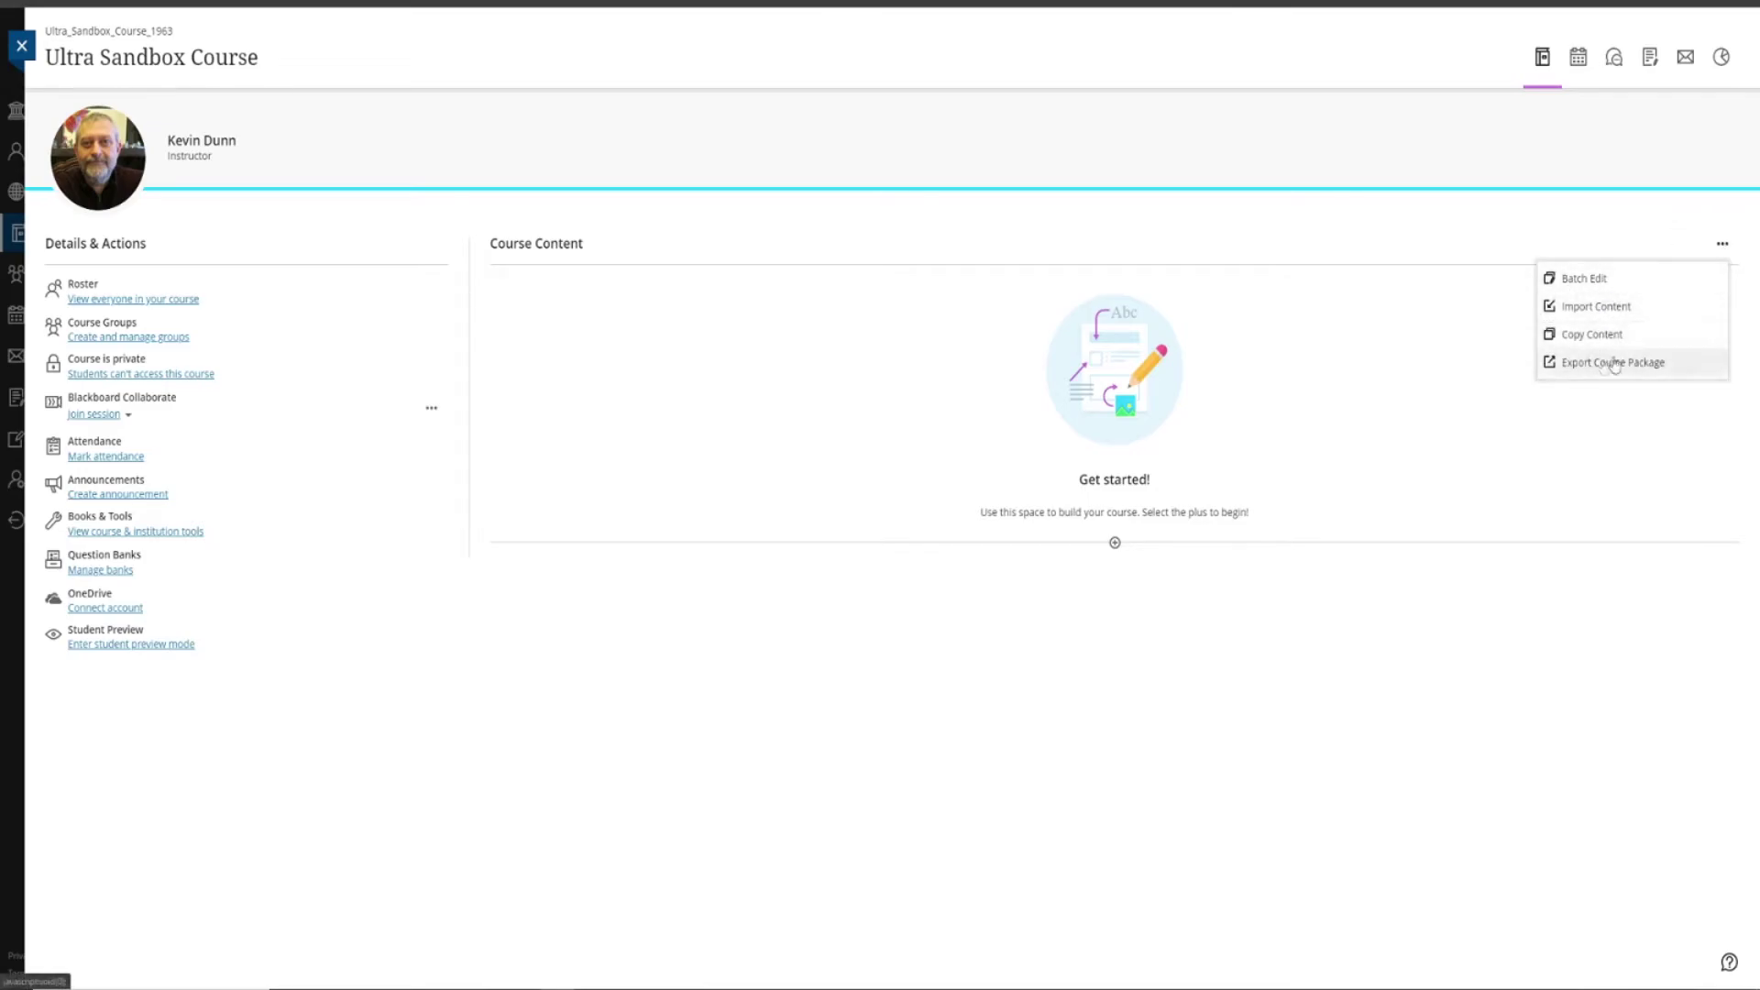
click(1585, 314)
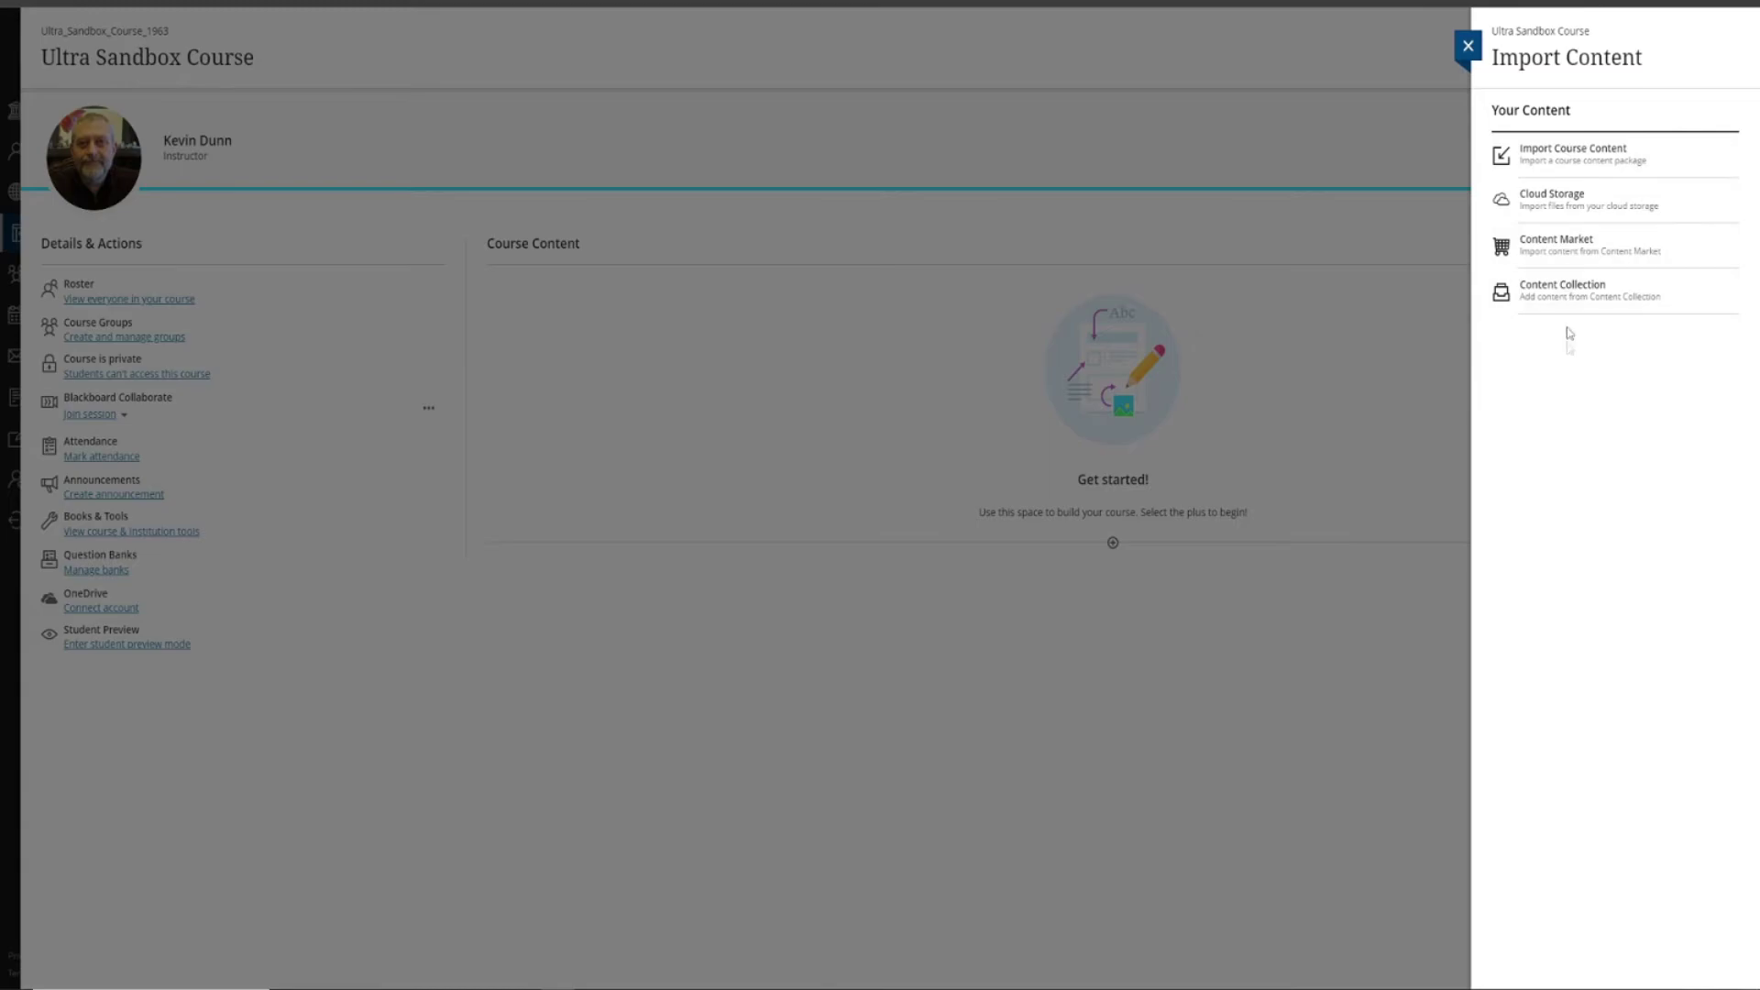
click(1556, 165)
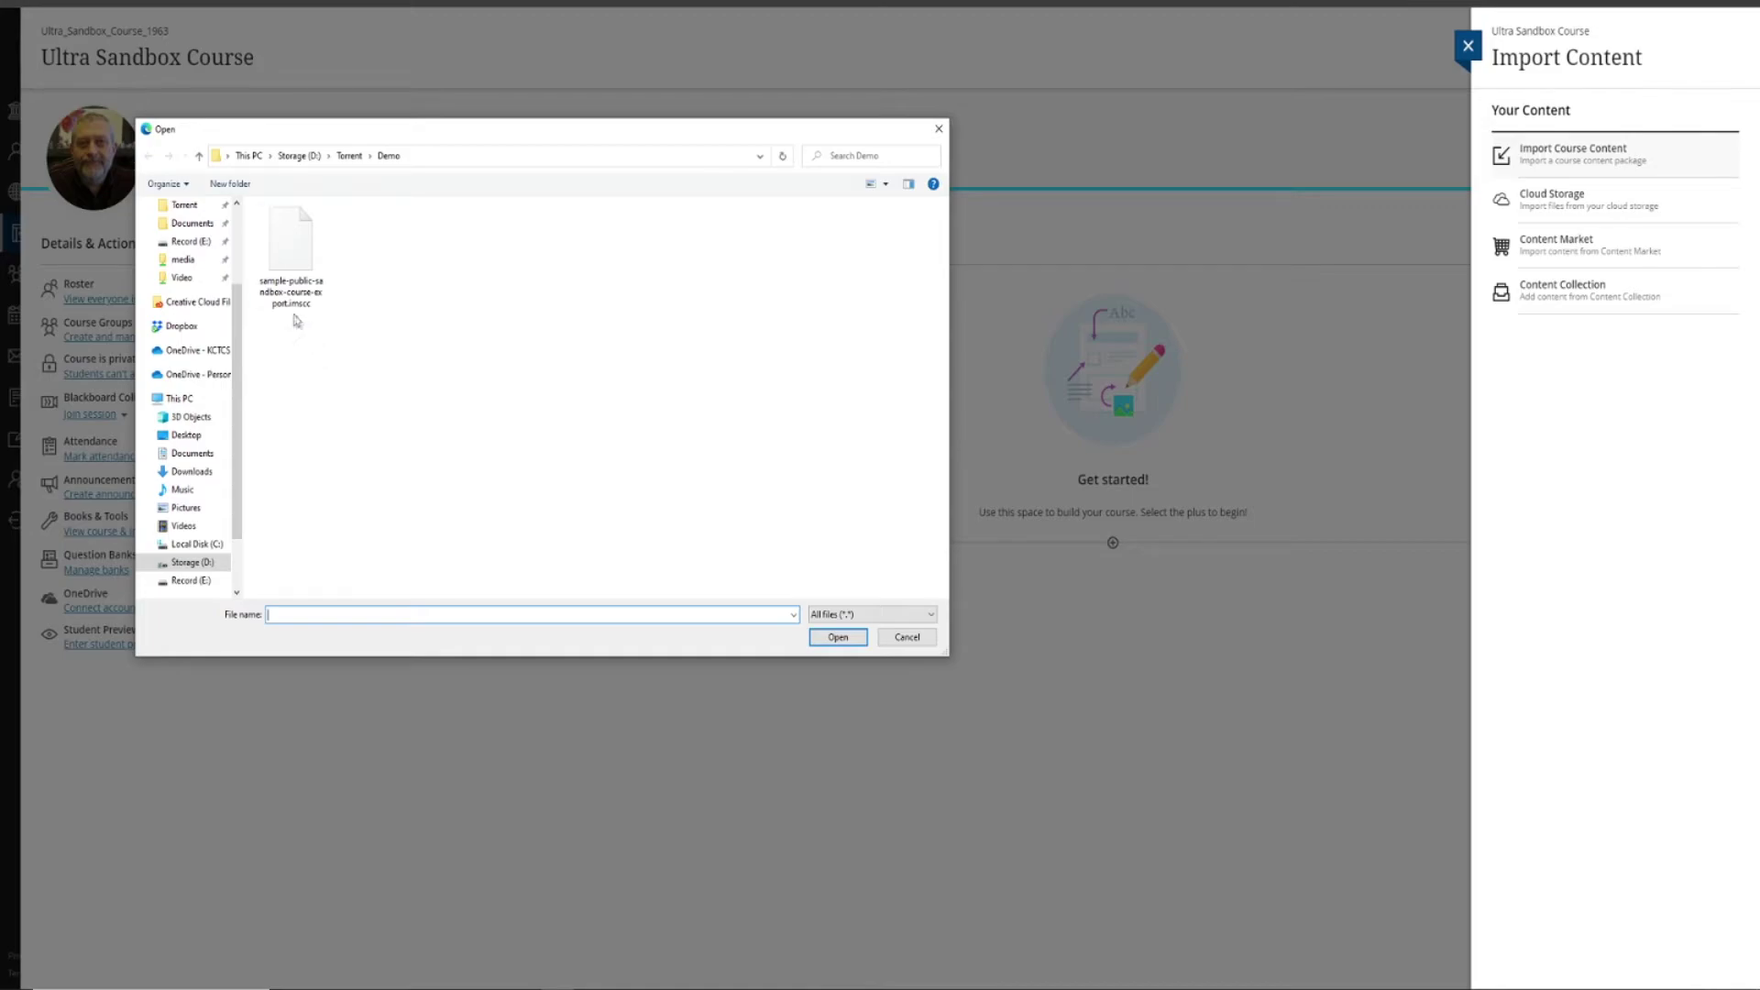
double_click(282, 248)
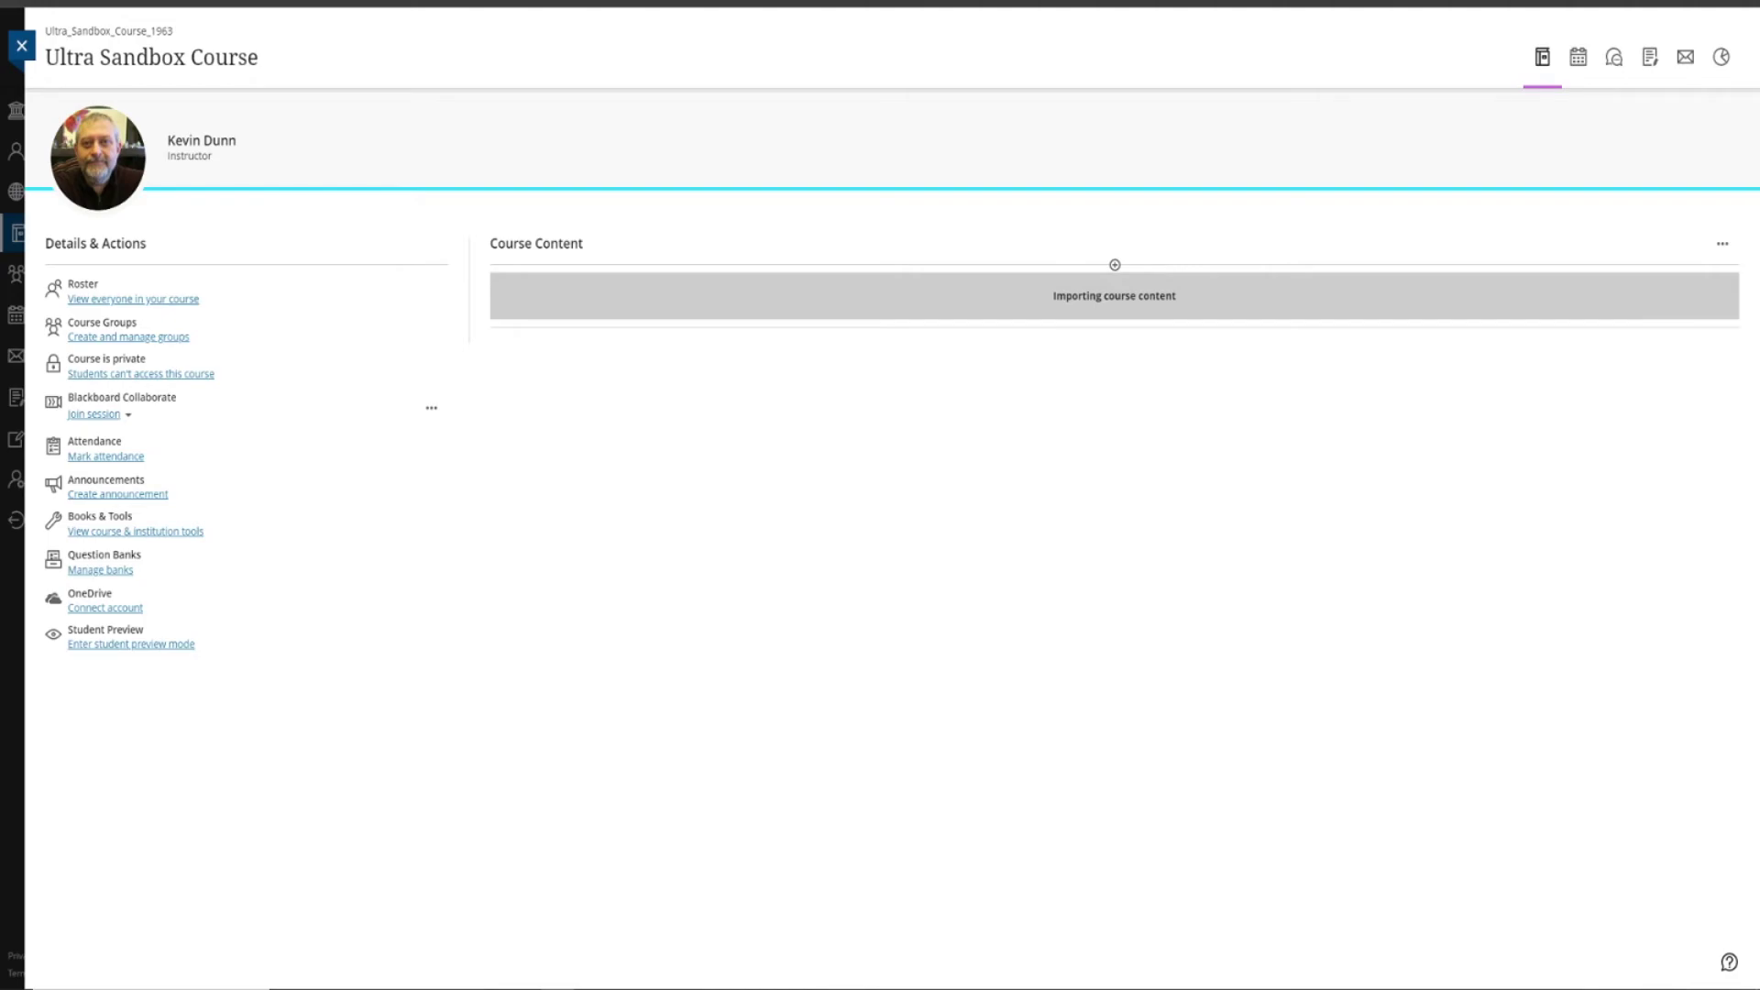
key(F5)
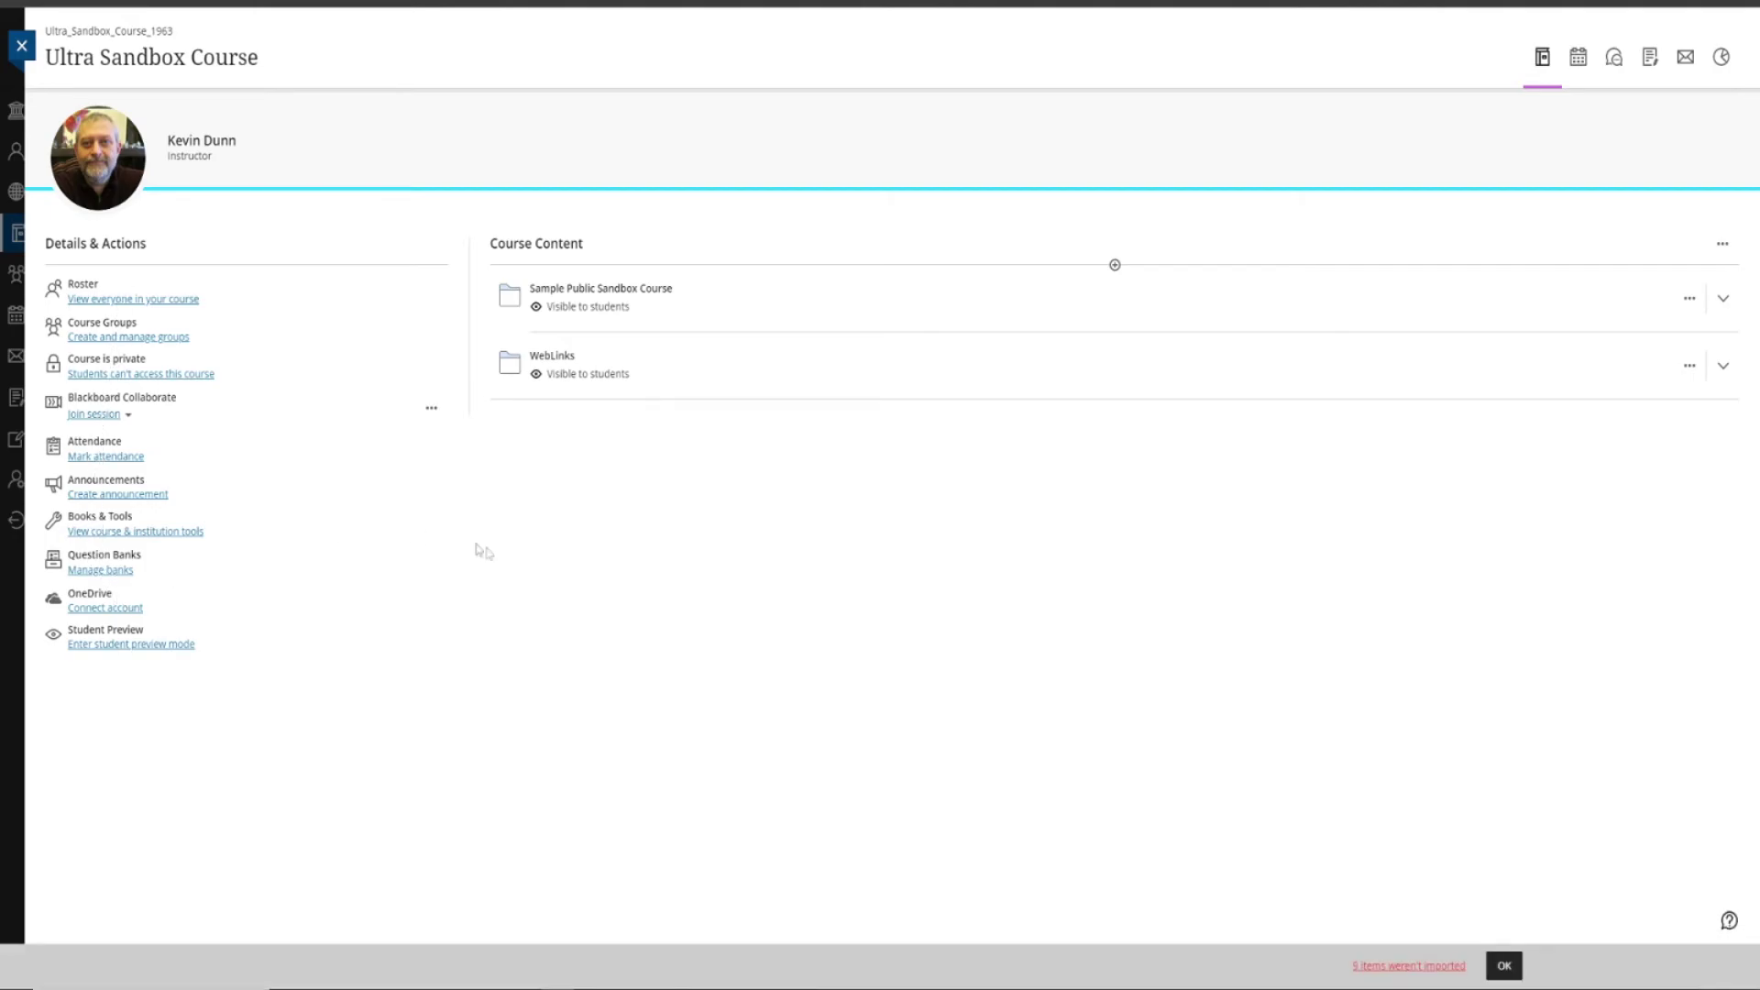
- Review the import details for Content items that weren't imported, and dismiss the import notice
click(1405, 970)
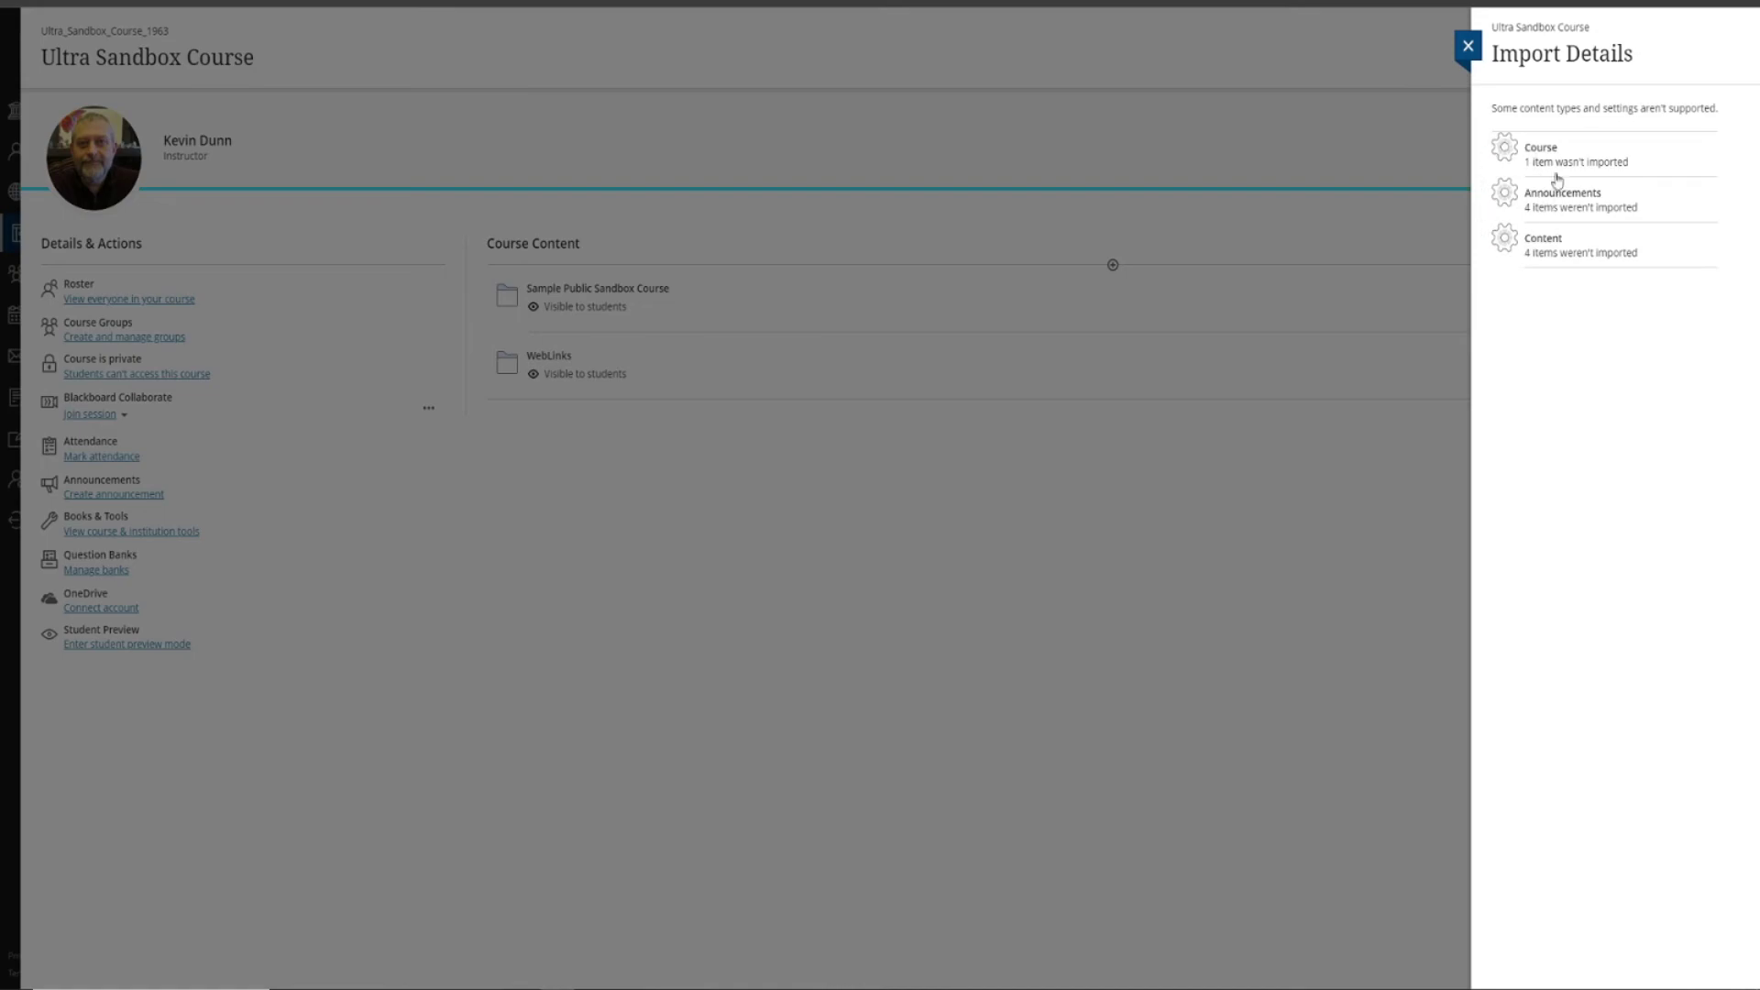
click(1551, 262)
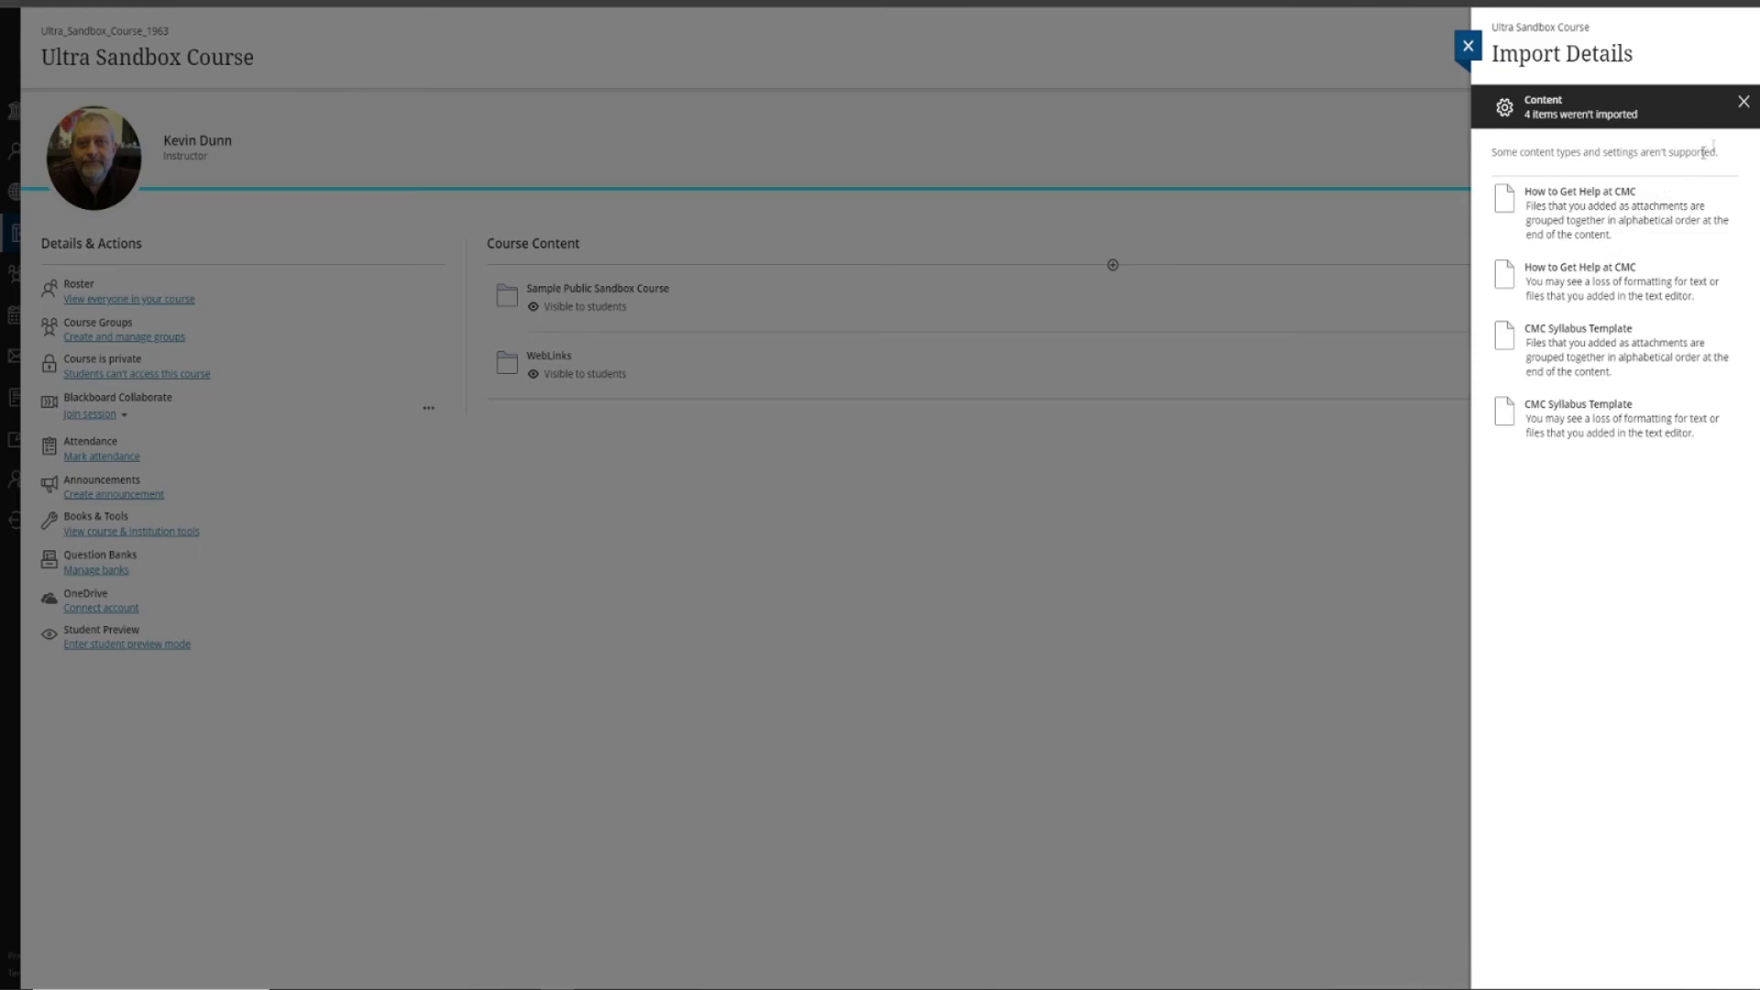
click(1744, 103)
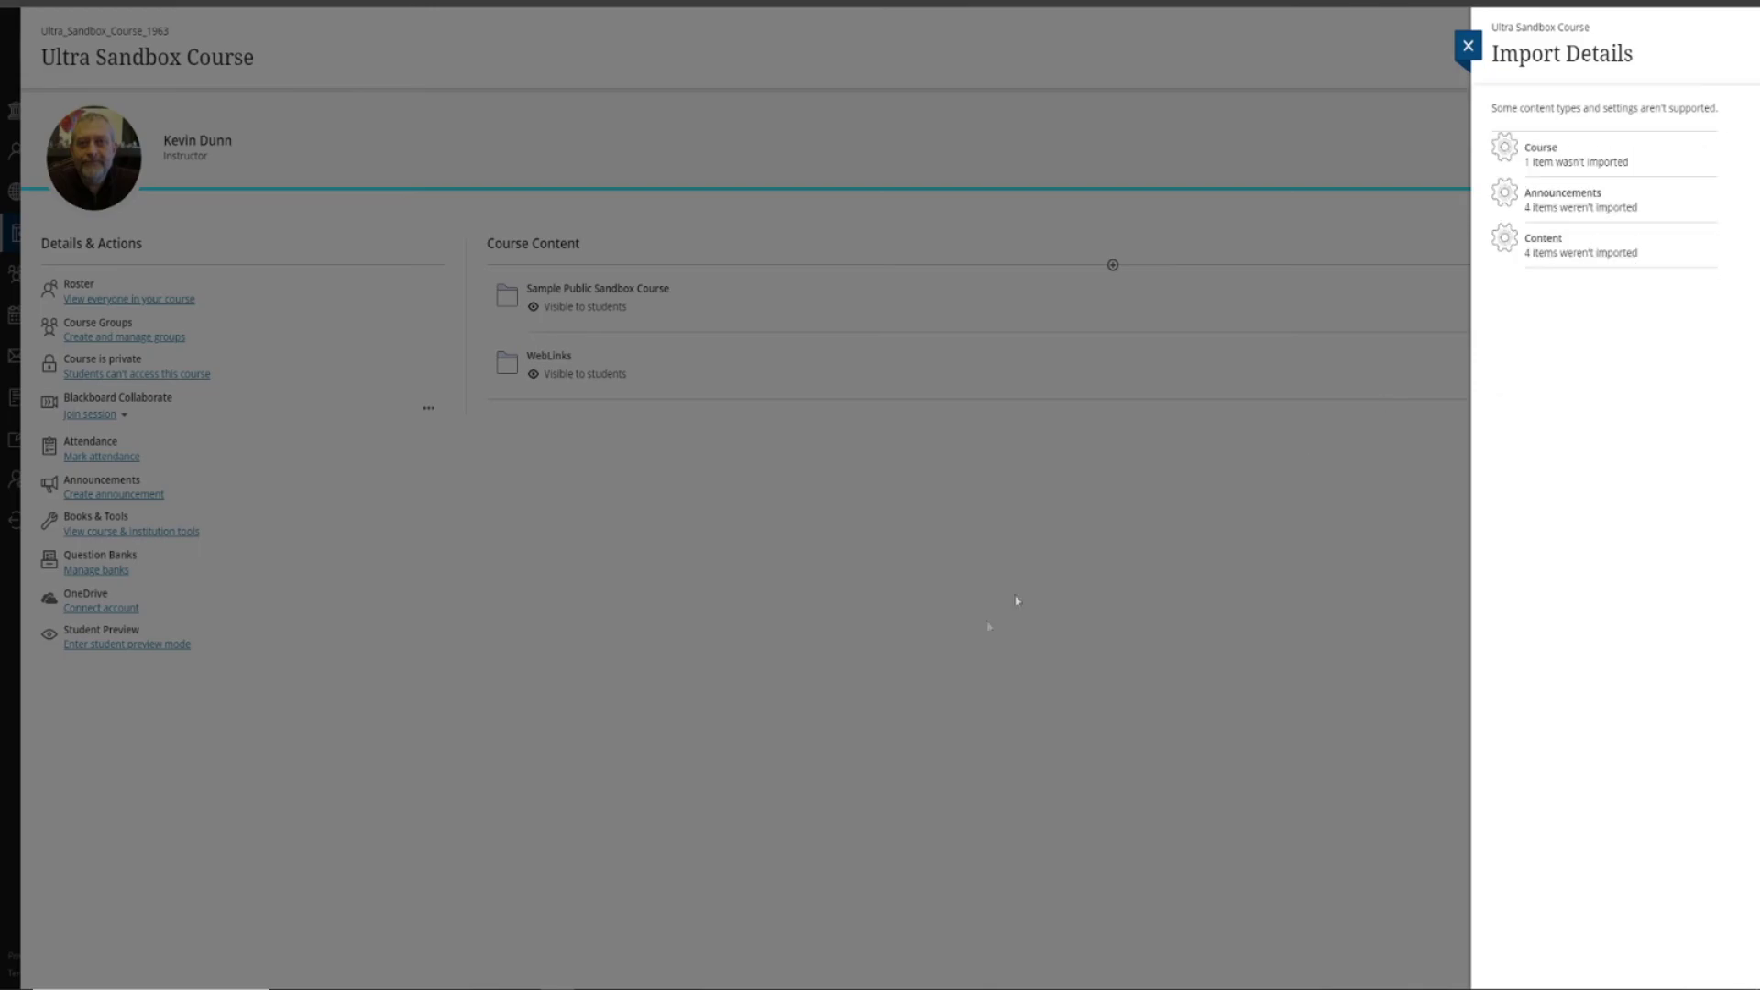
click(1469, 48)
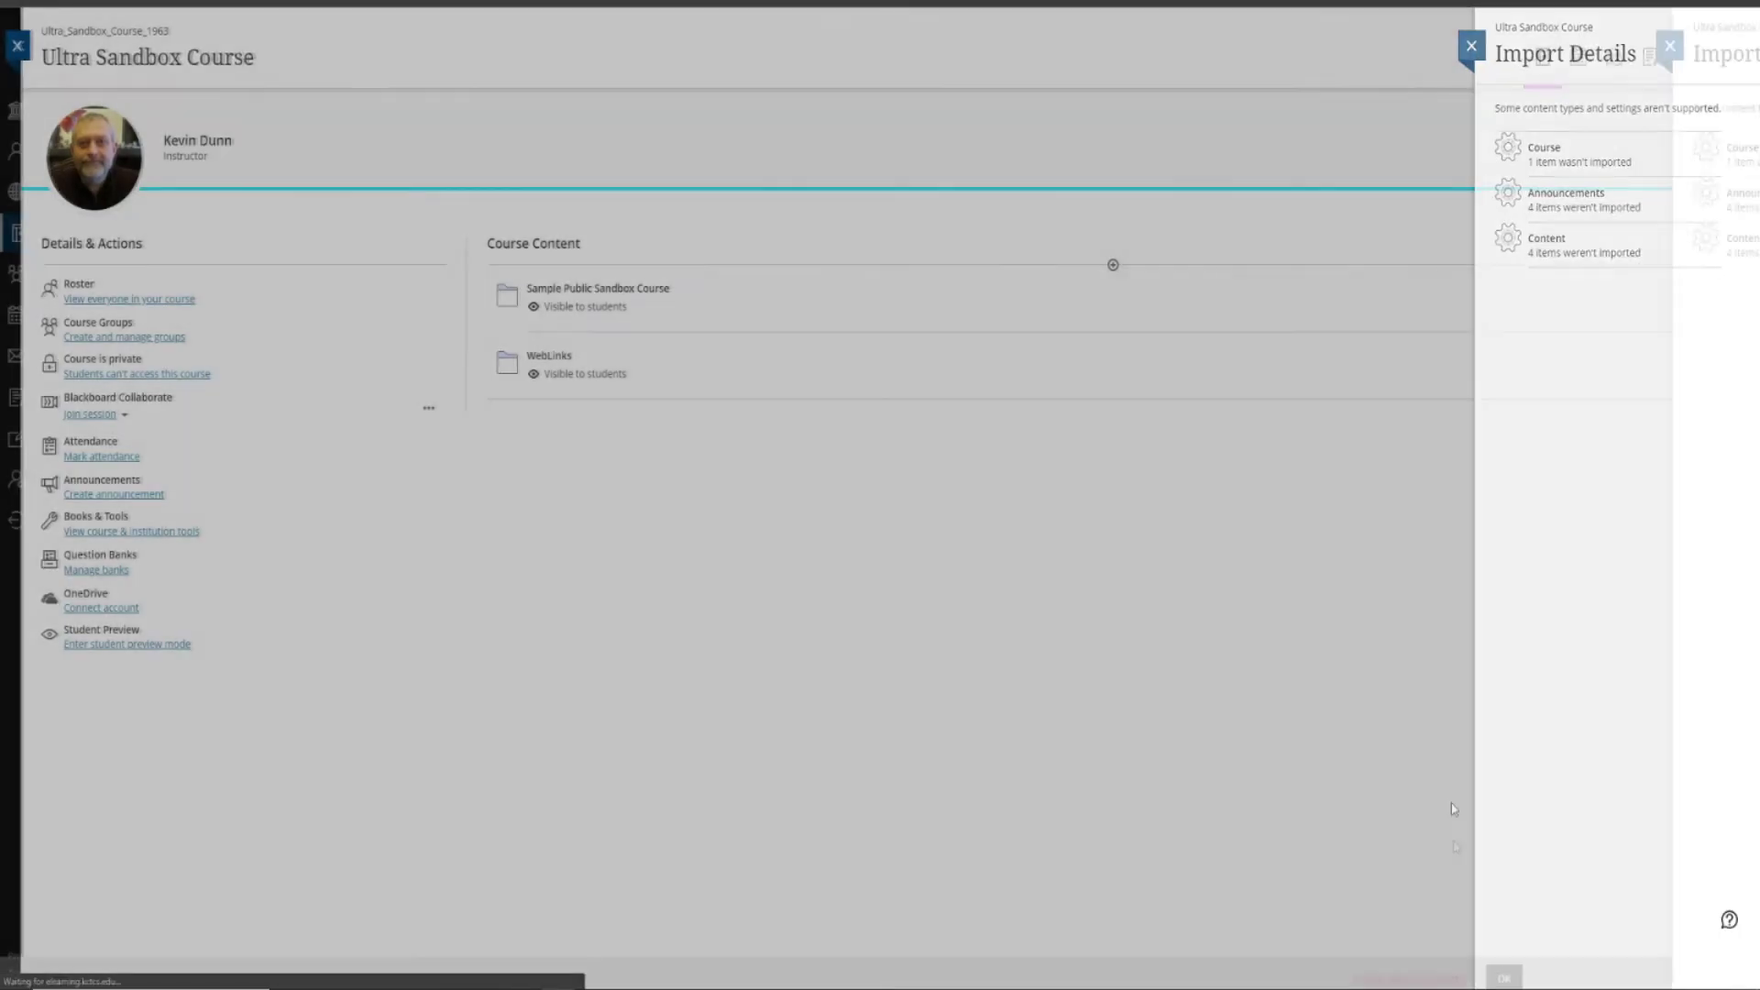
click(1508, 964)
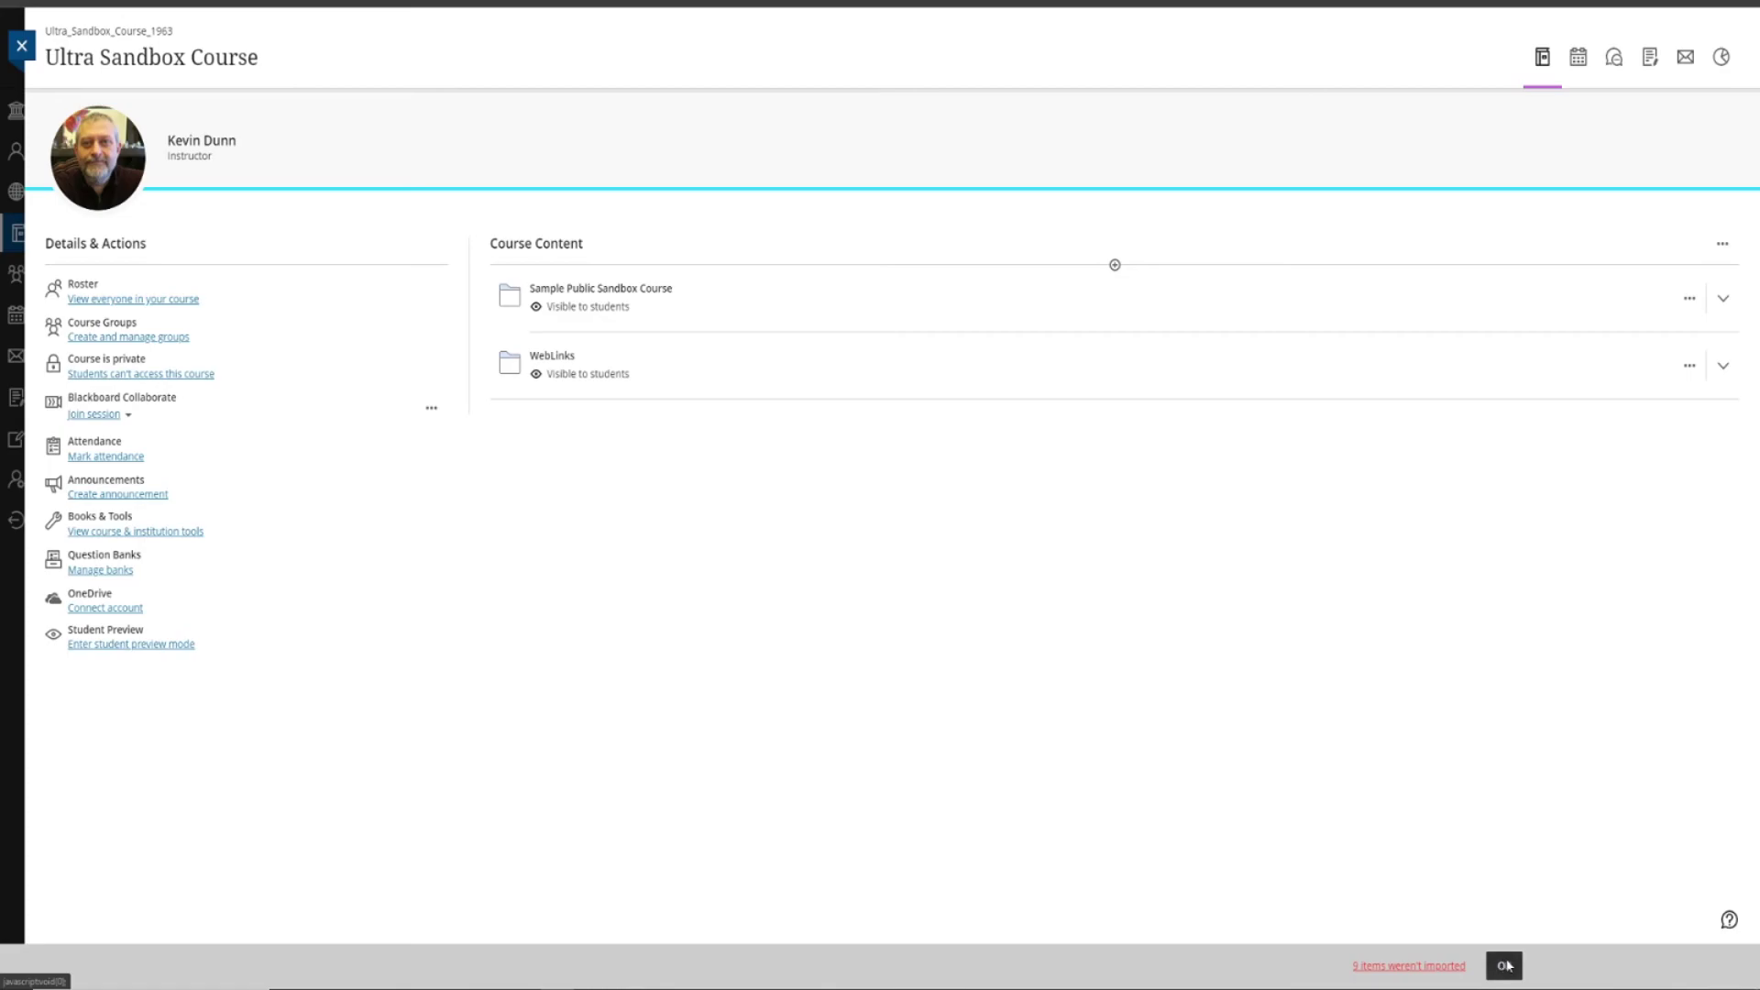
- Examine the Student Orientation to Canvas and quizzes subfolders inside the Sample Public Sandbox Course folder, then collapse them all
click(594, 308)
click(774, 307)
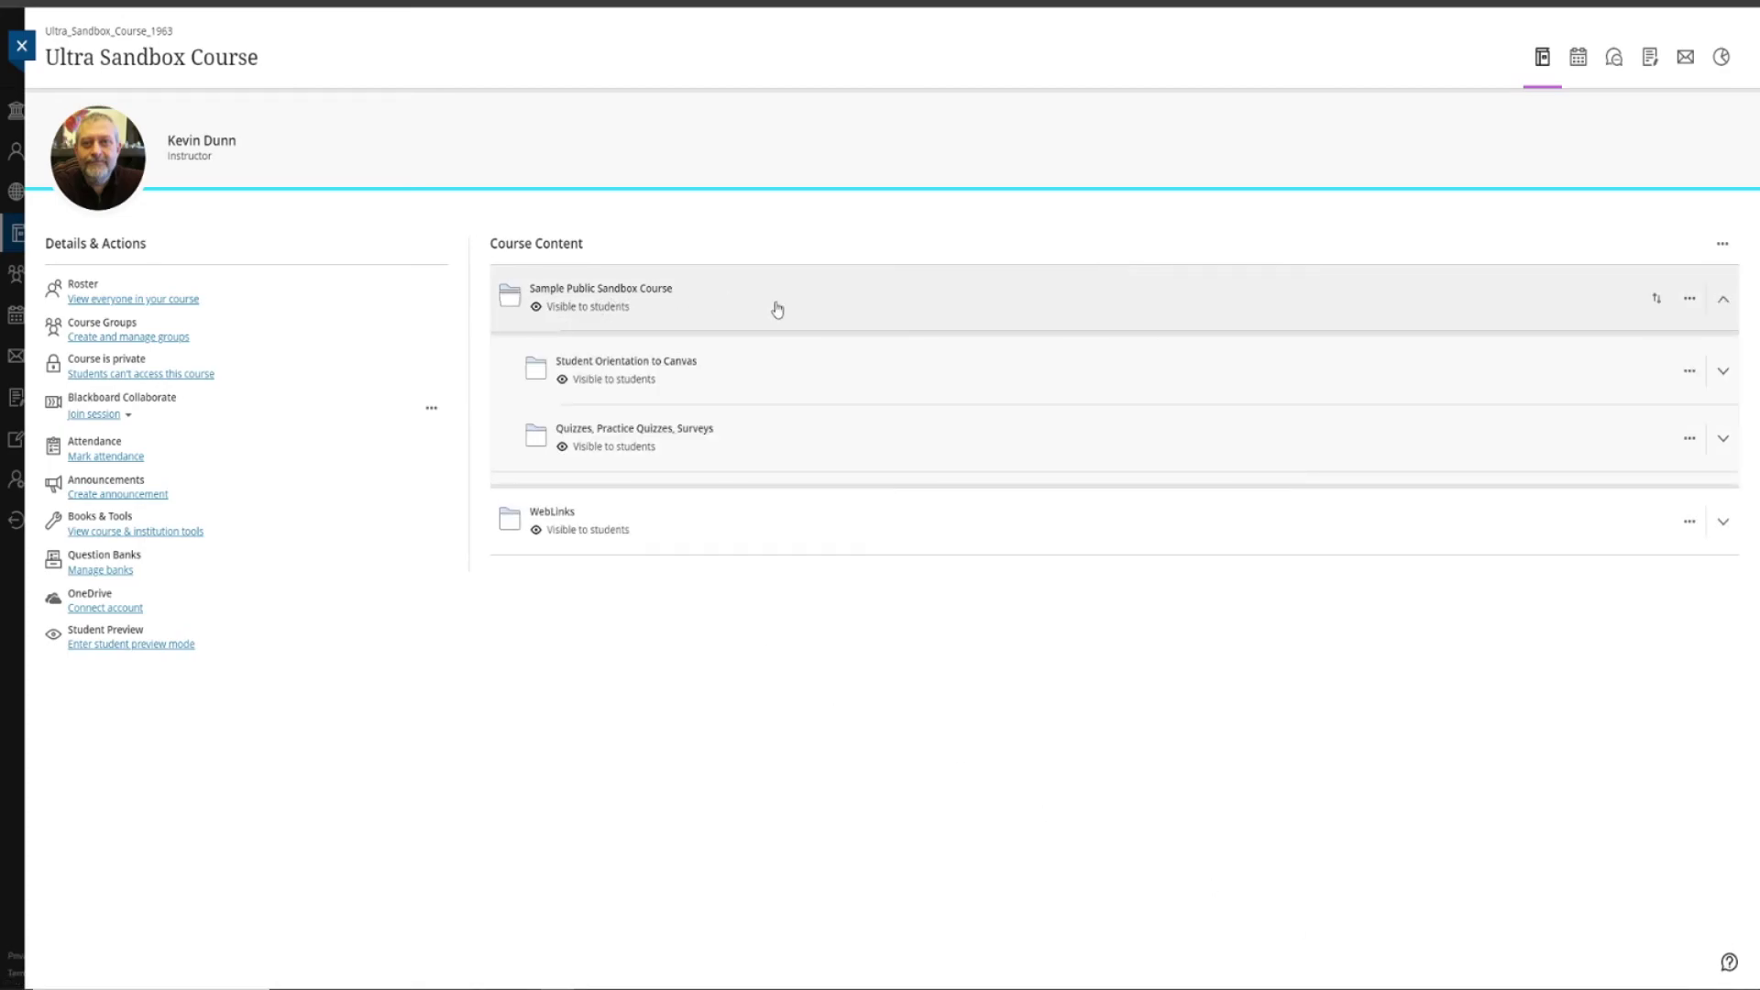
click(780, 394)
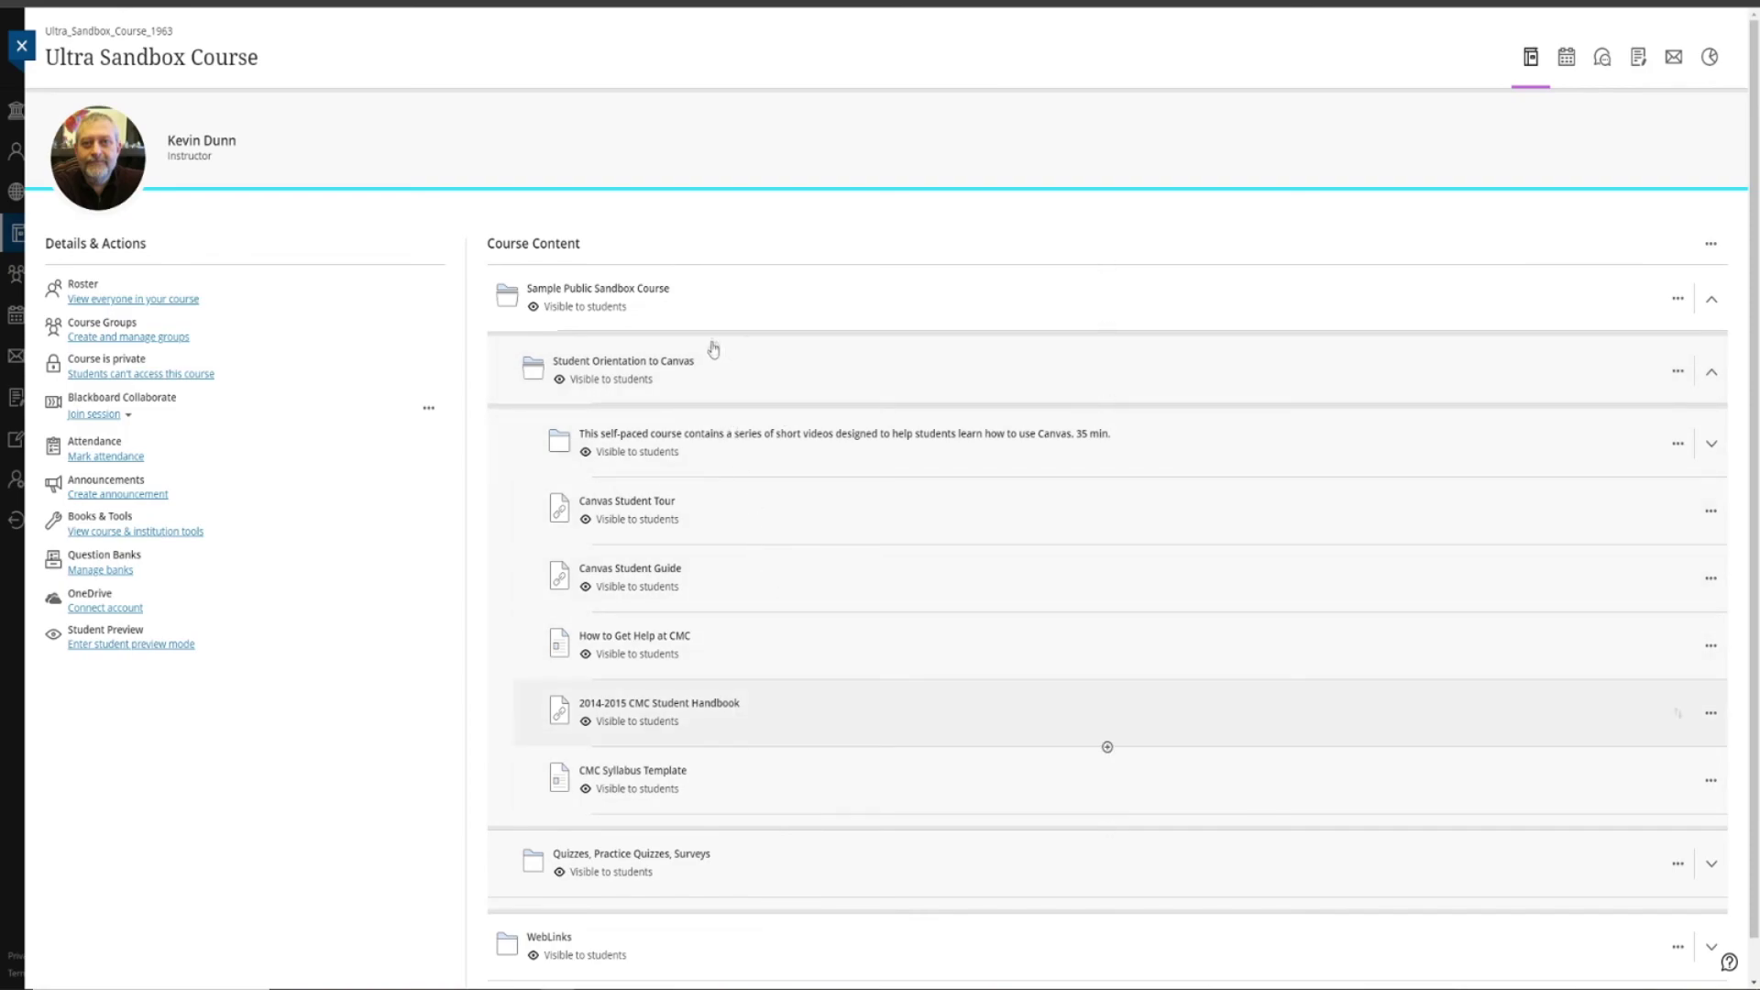
click(737, 379)
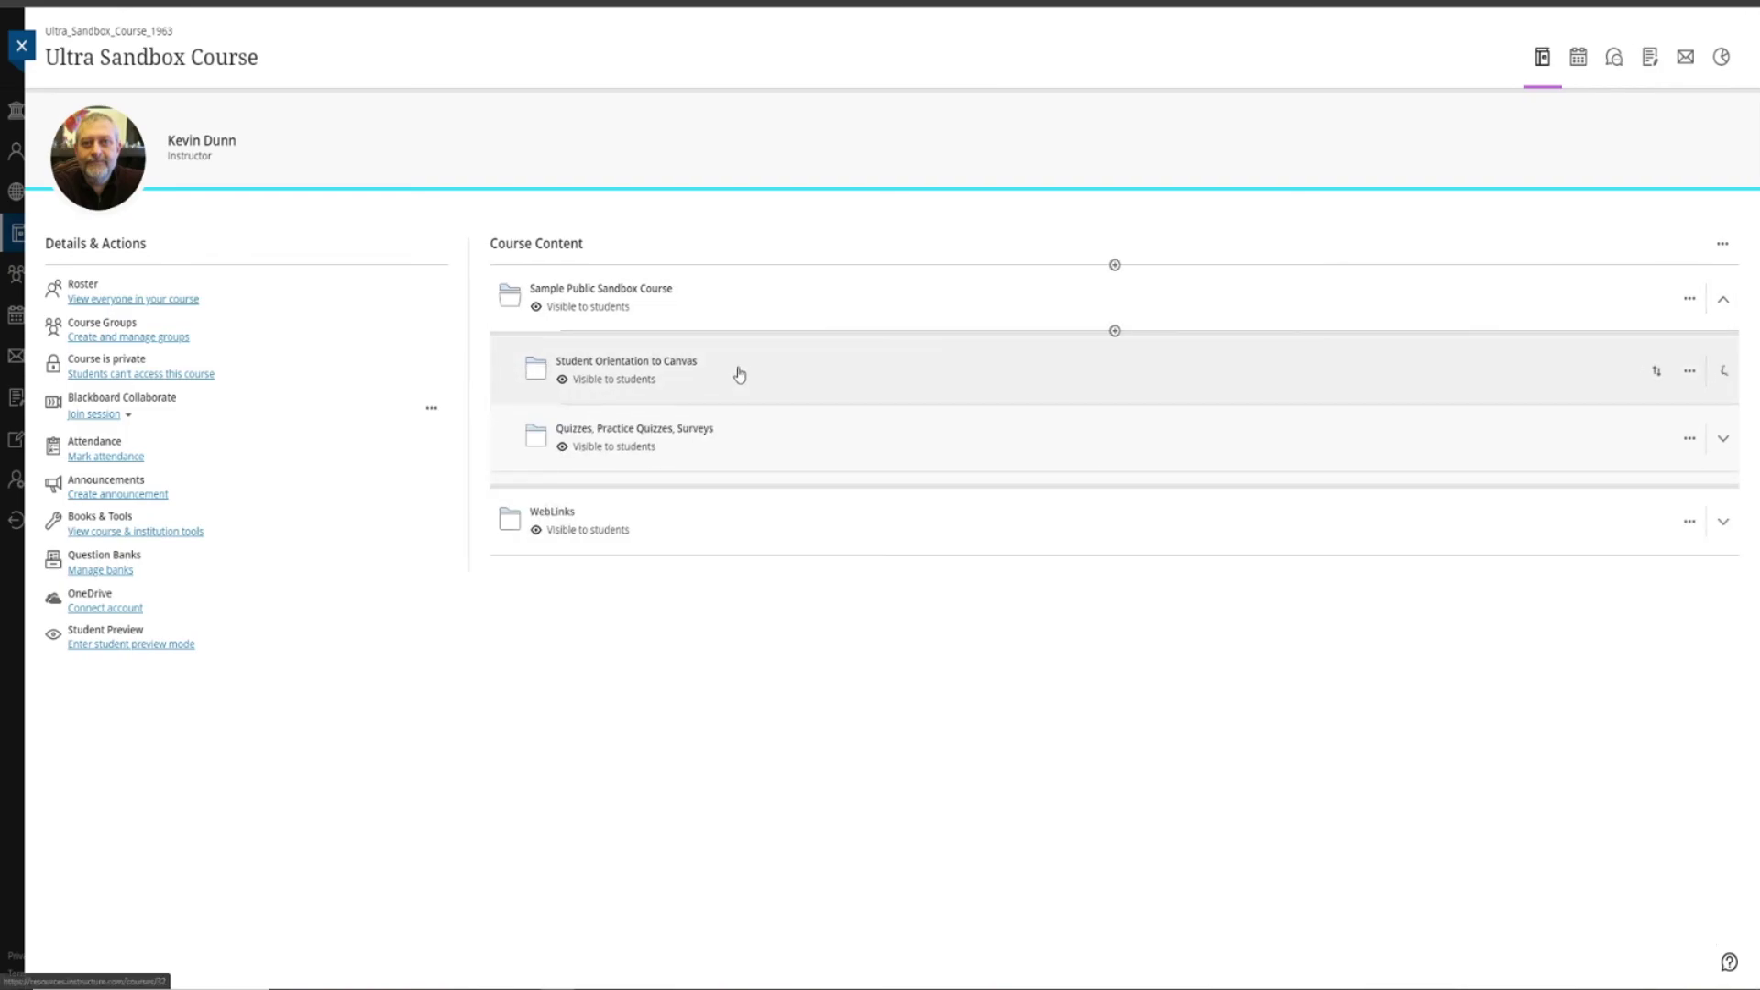
click(781, 449)
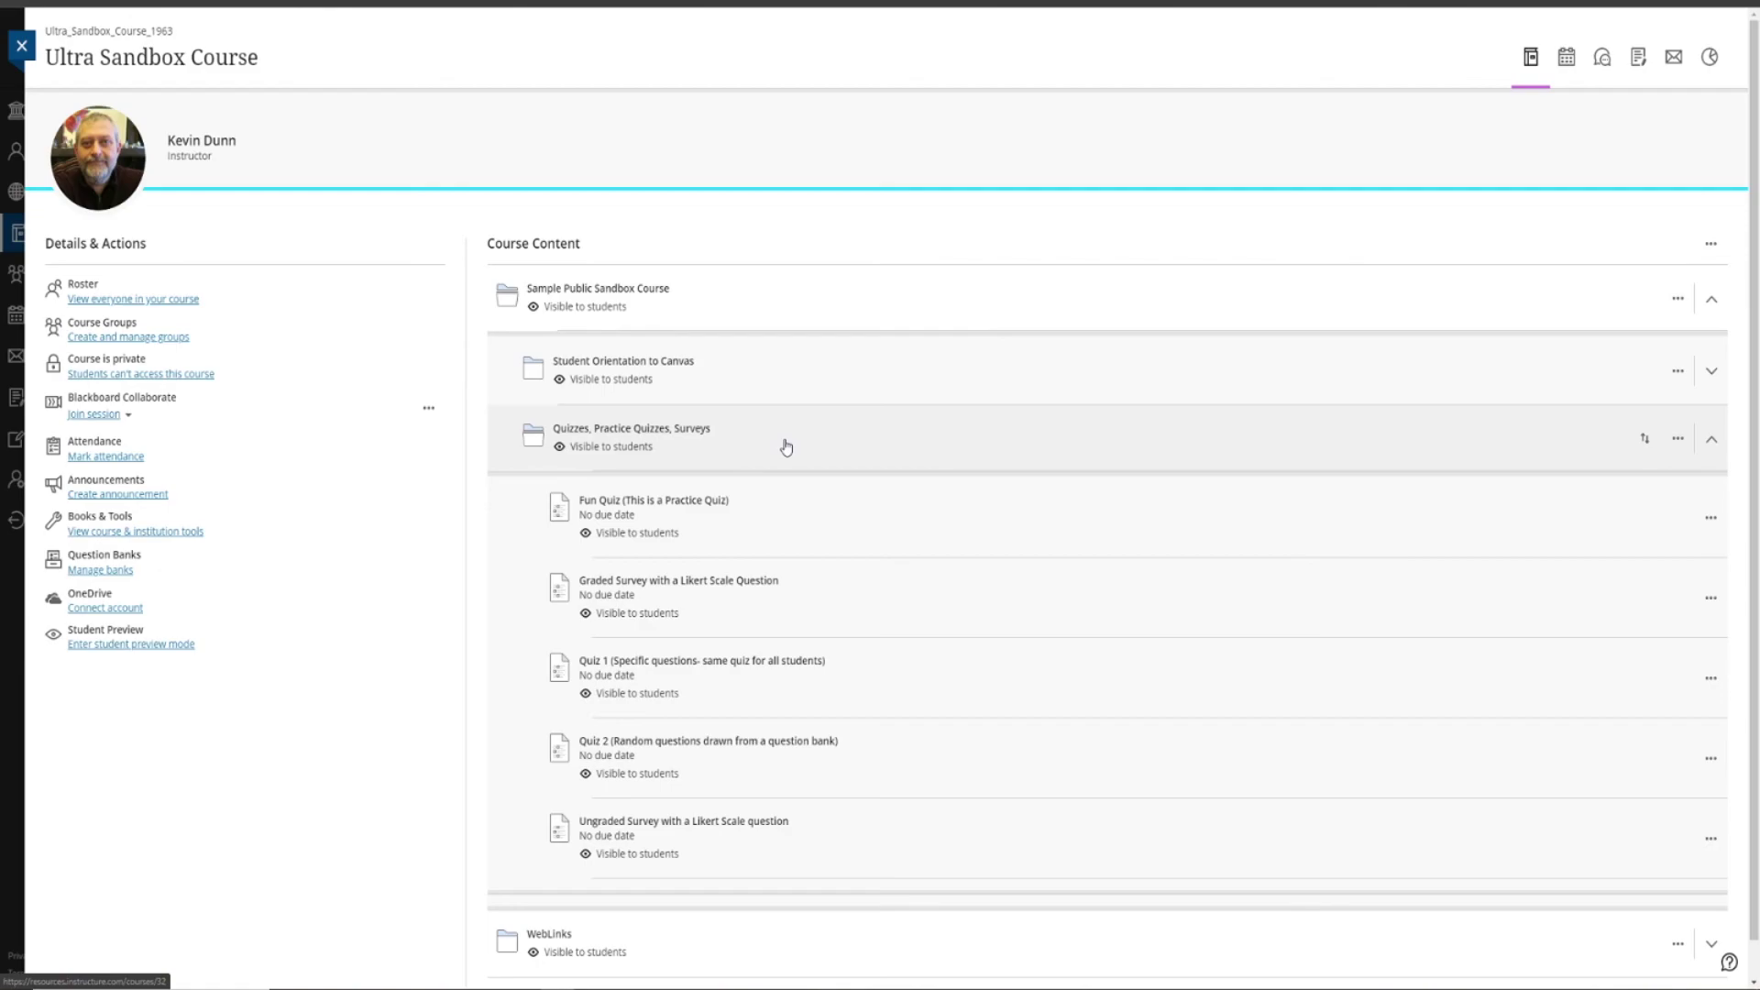
click(786, 447)
click(763, 311)
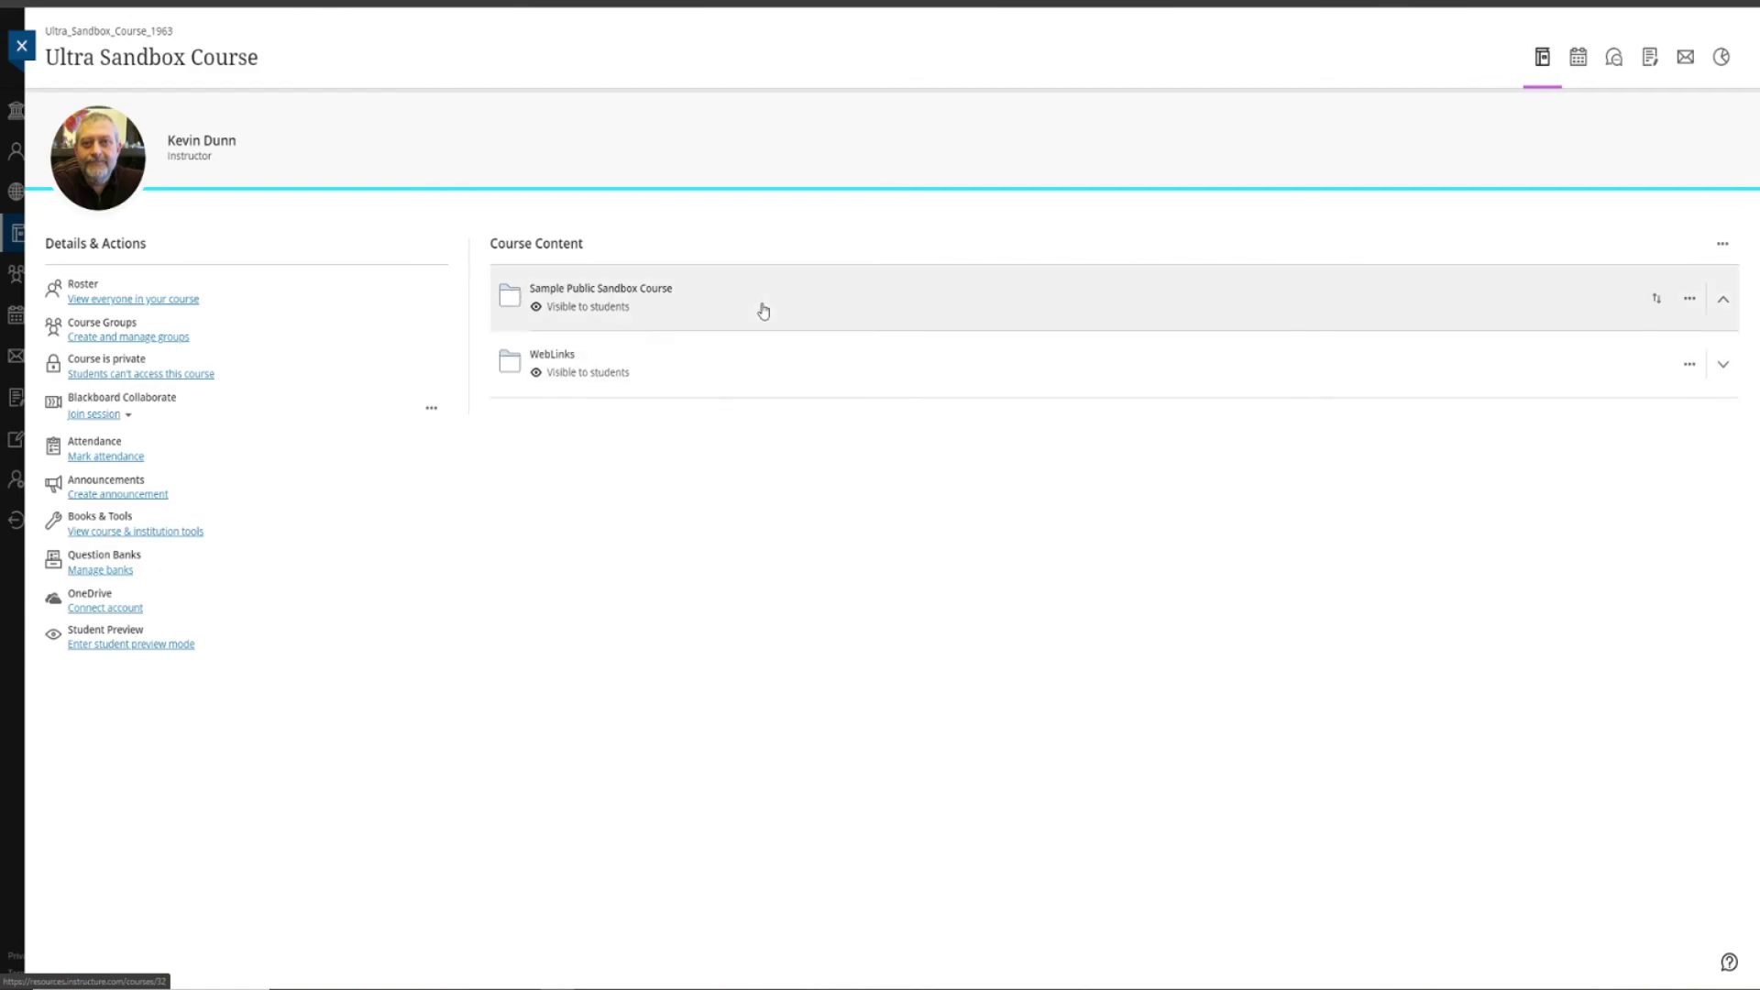